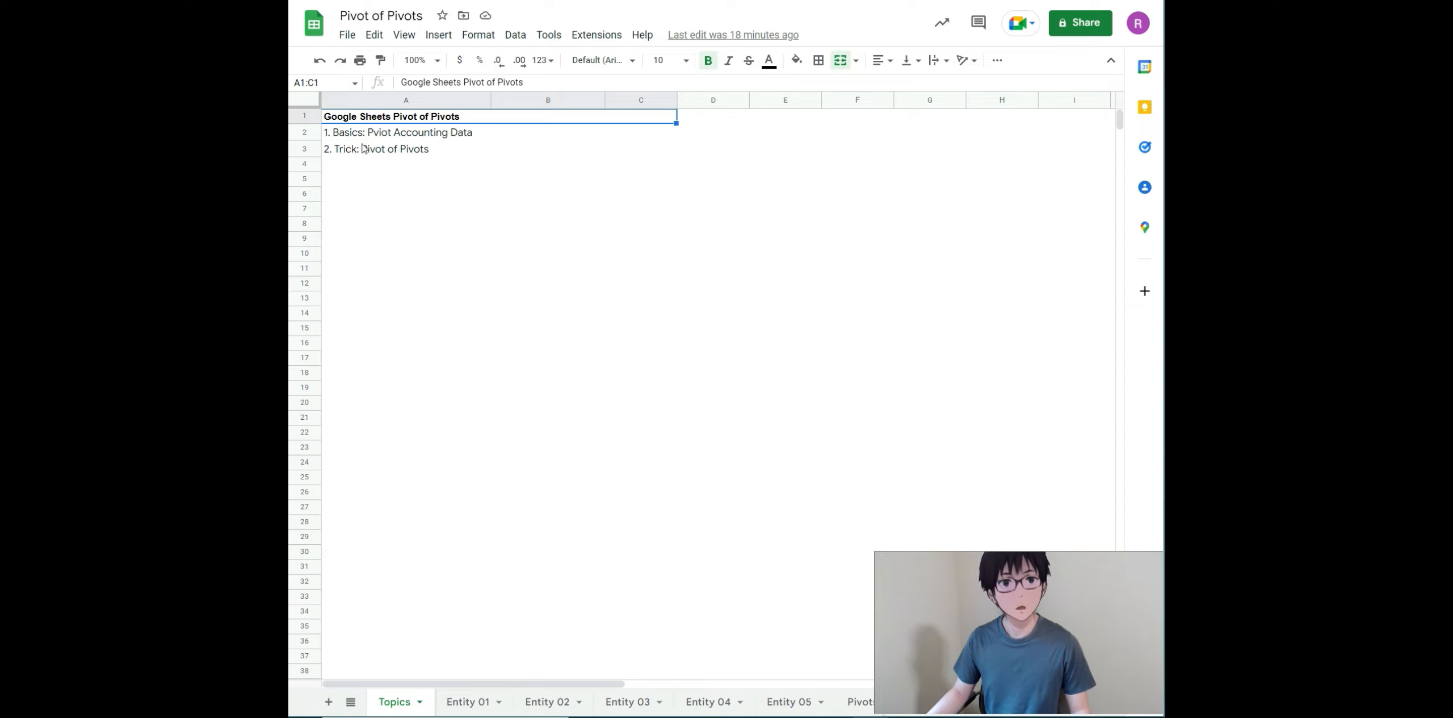
pyautogui.rightClick(335, 183)
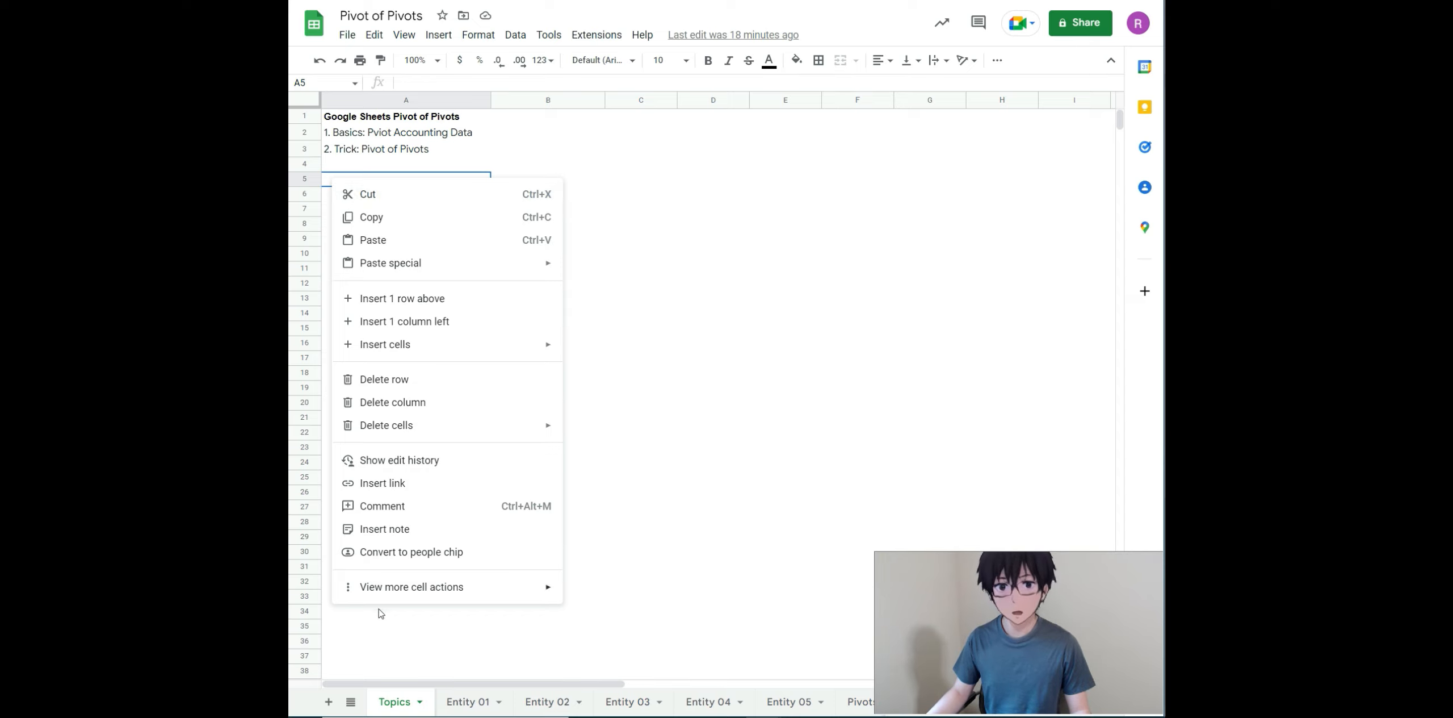
pyautogui.moveTo(394, 596)
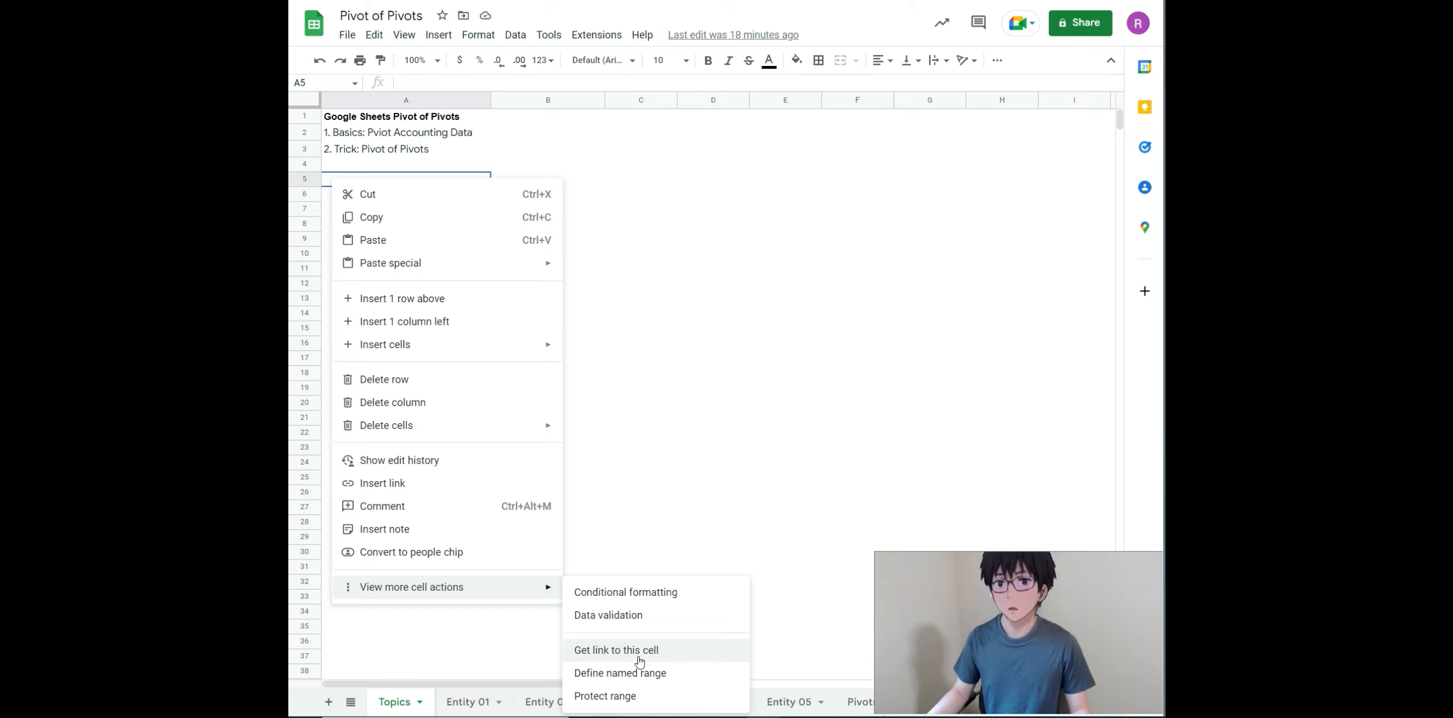
pyautogui.click(693, 136)
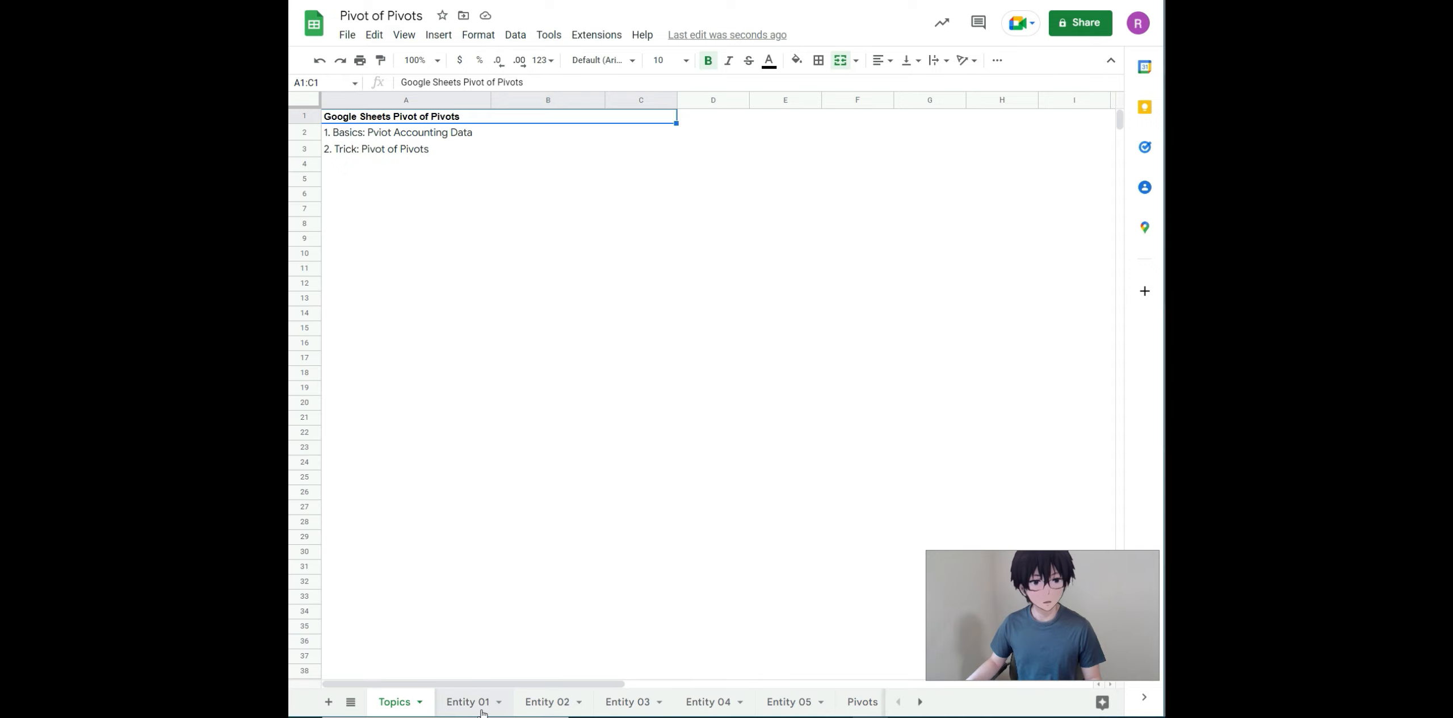
# Look through the source data on the Entity 01 to Entity 05 sheets.
pyautogui.click(464, 709)
pyautogui.click(559, 708)
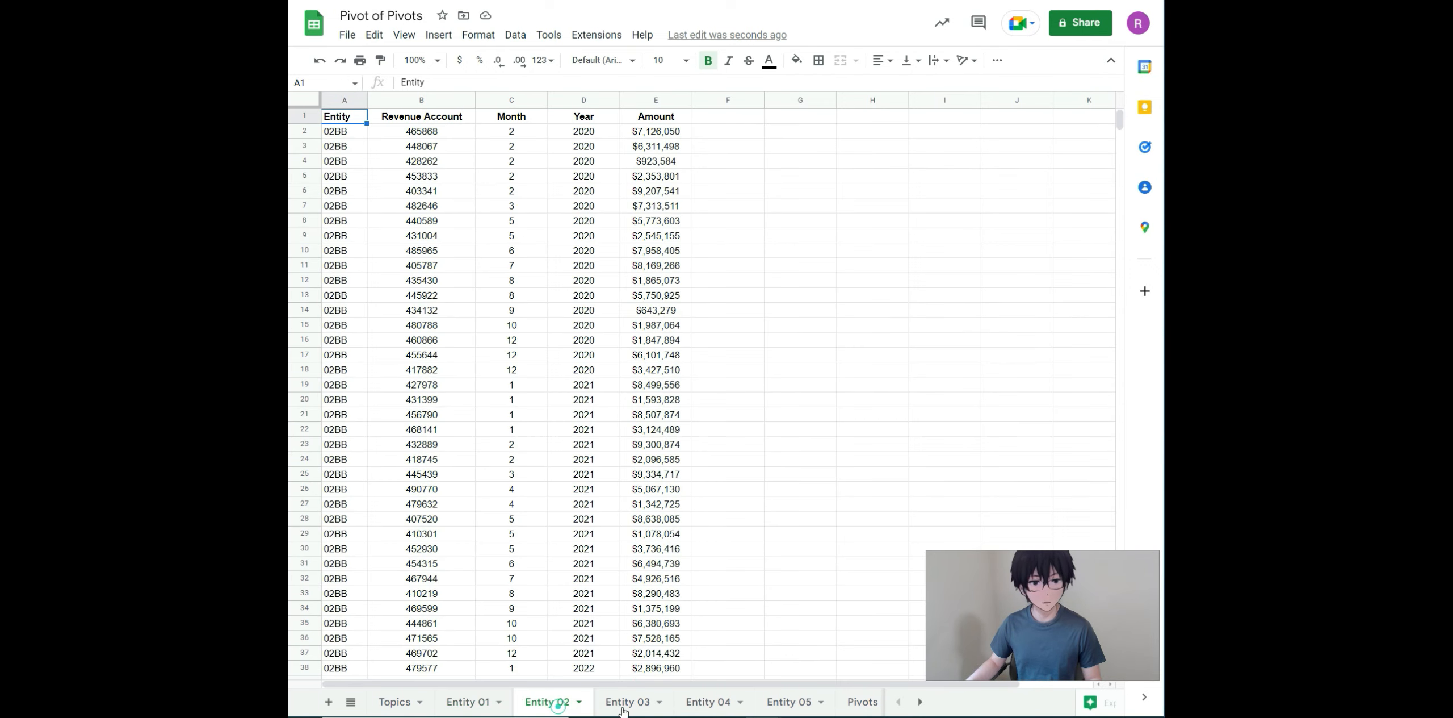
pyautogui.click(653, 709)
pyautogui.click(715, 708)
pyautogui.click(803, 707)
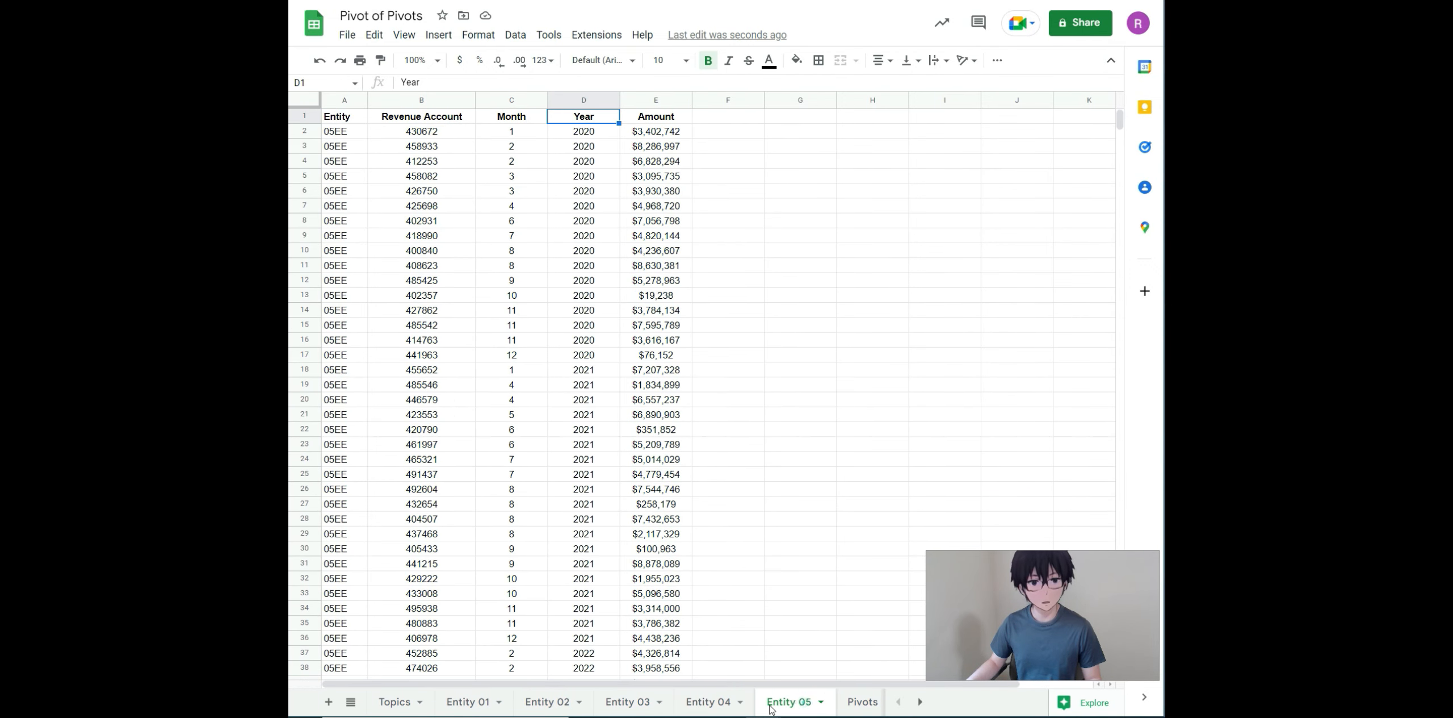
# Create a pivot table from 'Entity 01'!A1:E51 on the existing Pivots sheet at cell A1.
pyautogui.click(469, 704)
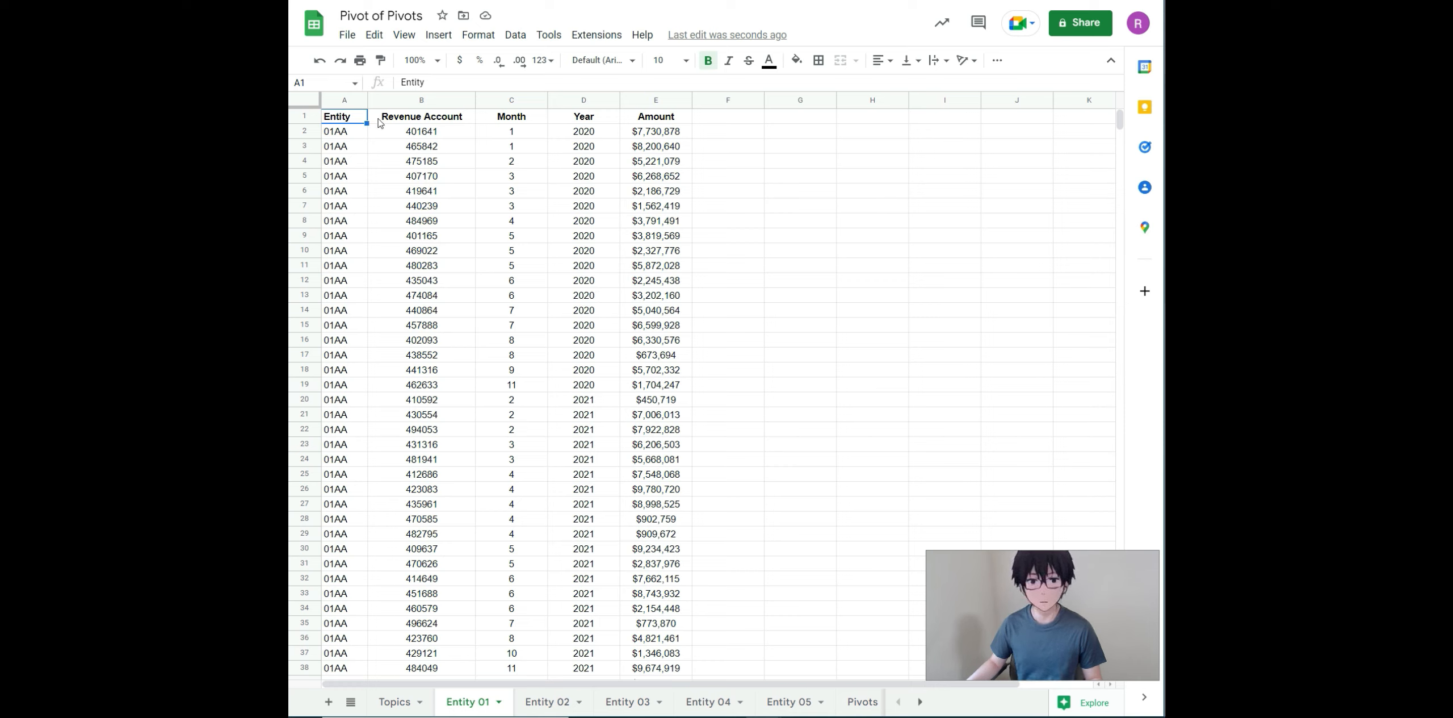
pyautogui.click(439, 34)
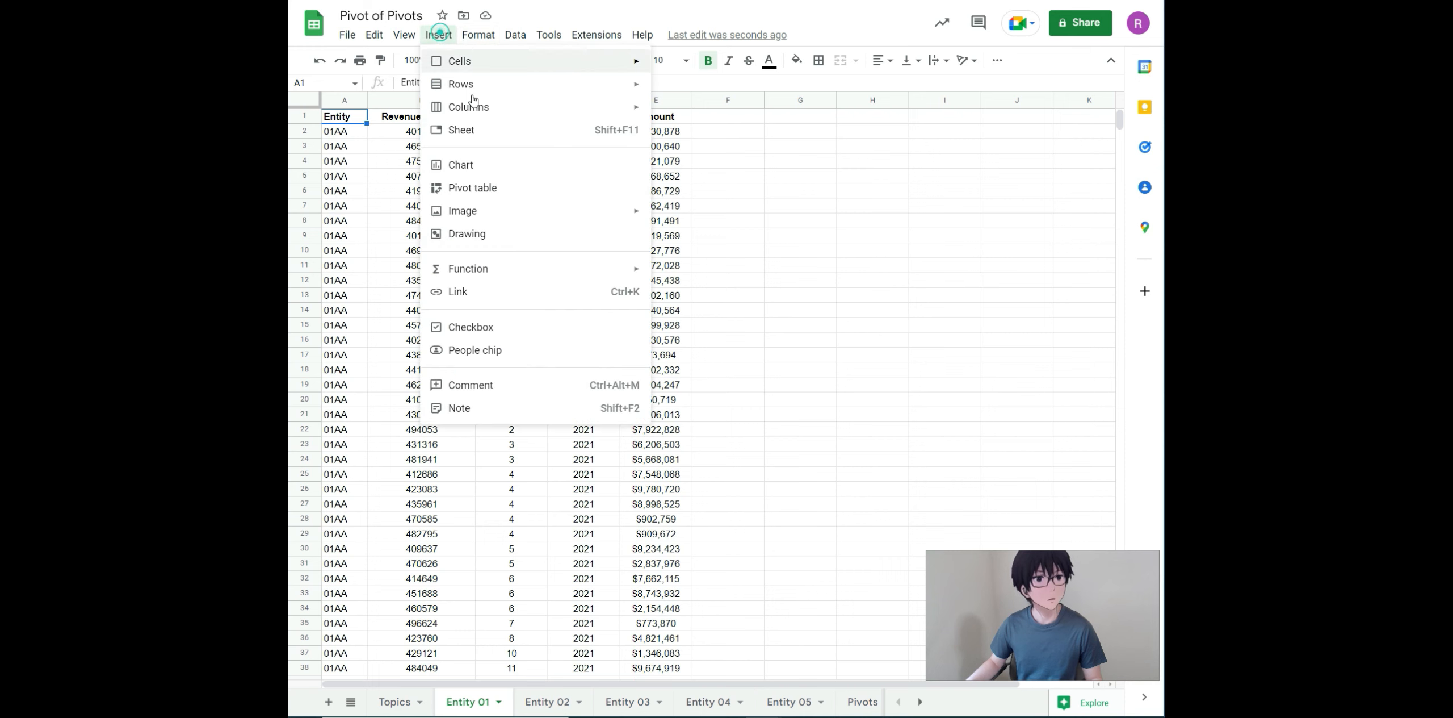
pyautogui.click(508, 188)
pyautogui.click(659, 388)
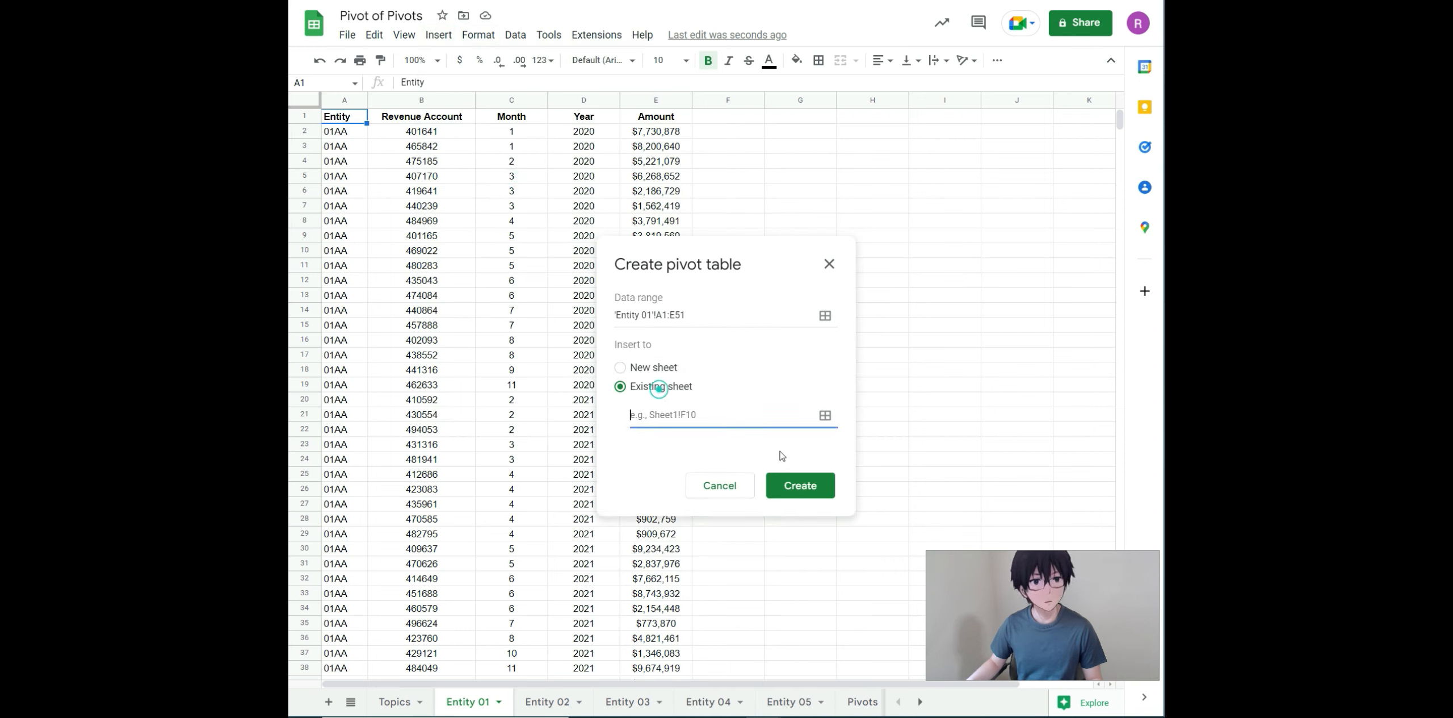
pyautogui.click(824, 414)
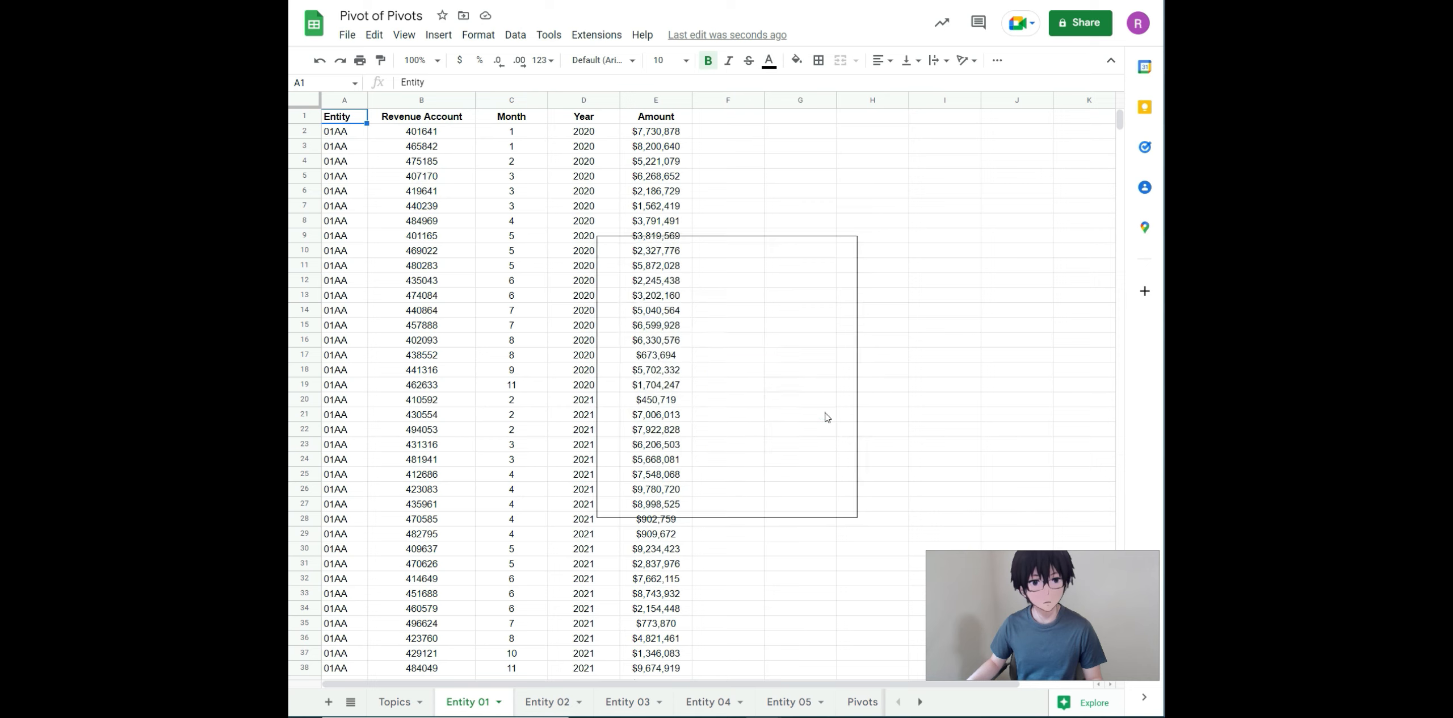
pyautogui.click(857, 701)
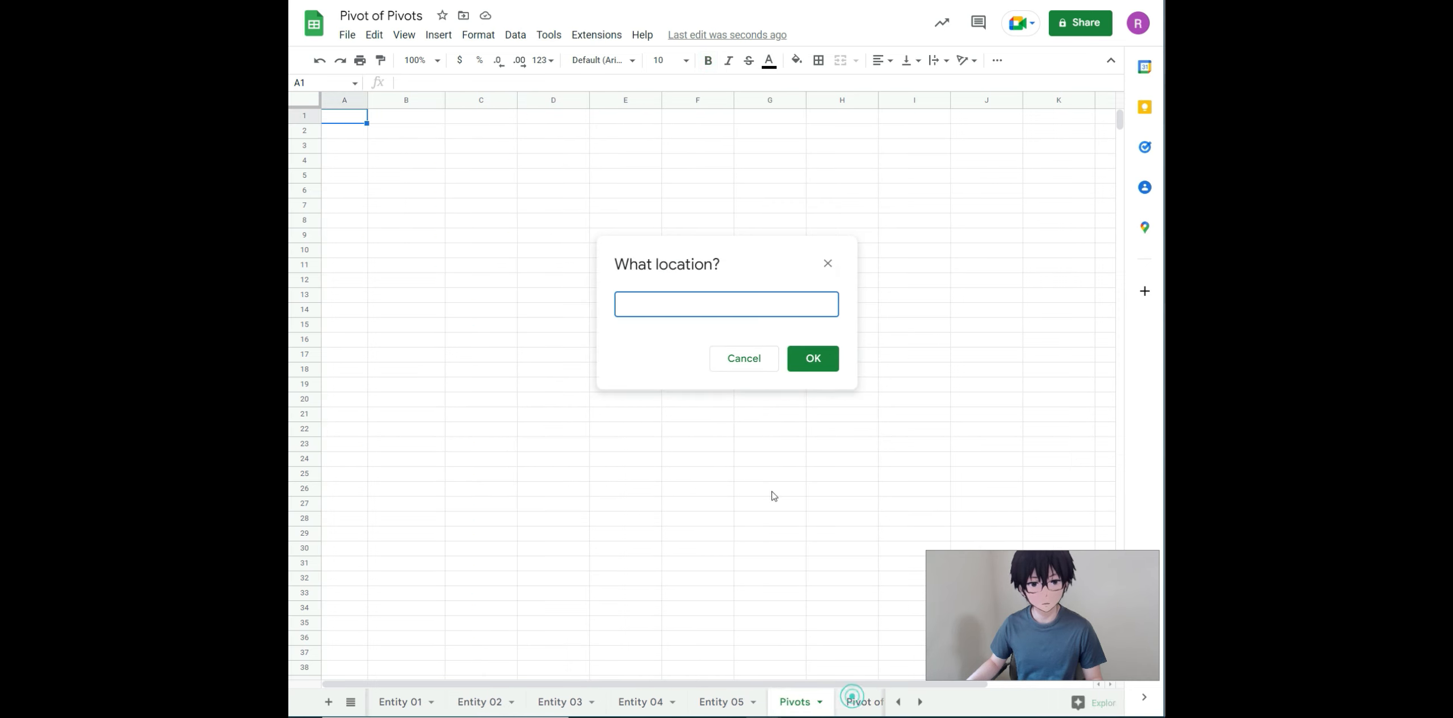
pyautogui.click(346, 116)
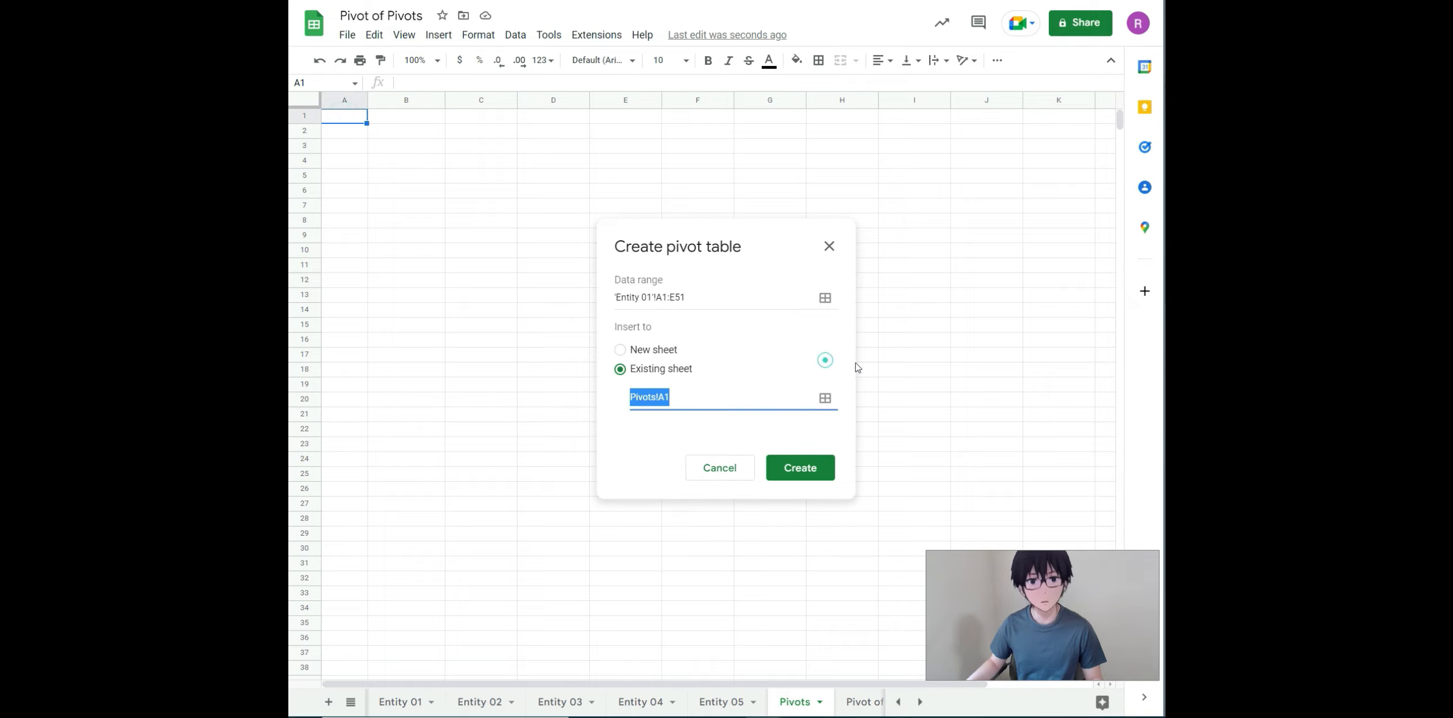
pyautogui.click(803, 466)
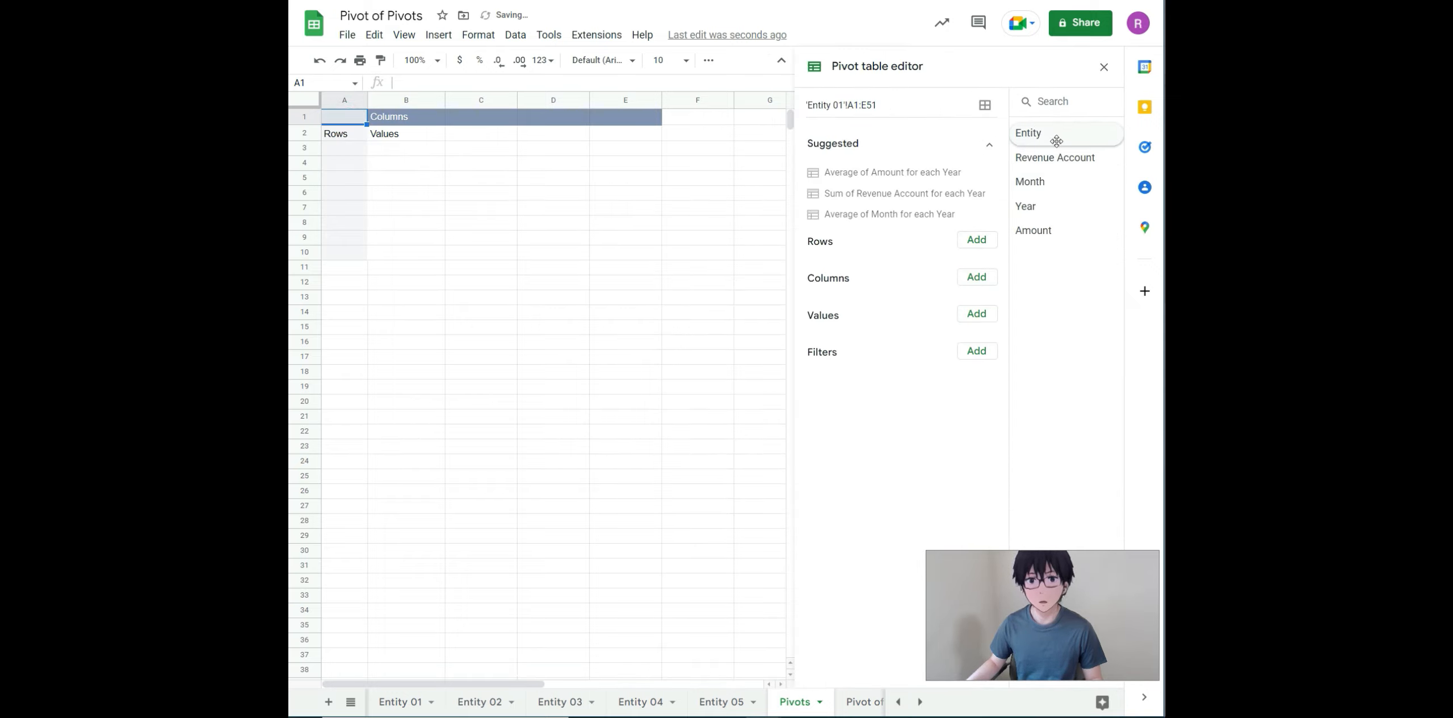
# Add Entity and Year as rows and Amount as a summed value in the pivot table.
pyautogui.moveTo(1054, 136); pyautogui.dragTo(853, 273)
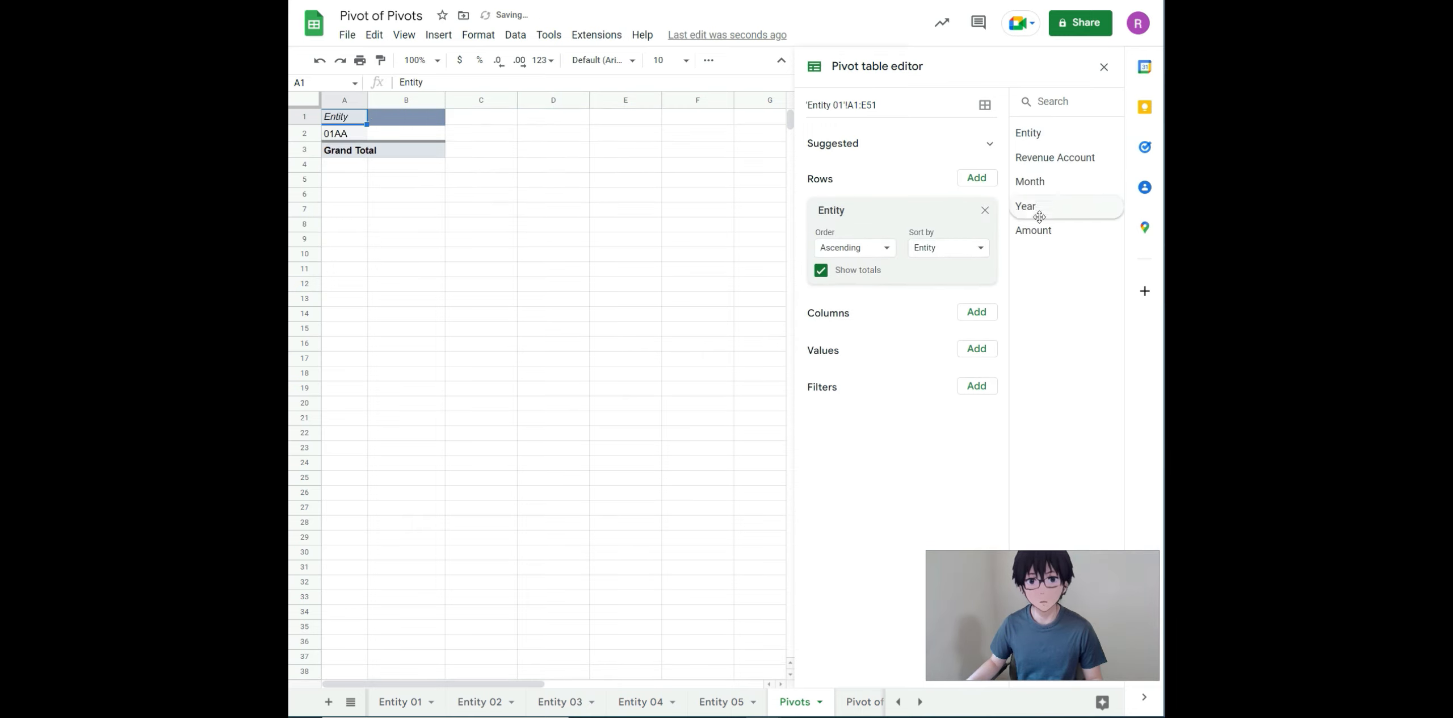
pyautogui.moveTo(1033, 206); pyautogui.dragTo(854, 305)
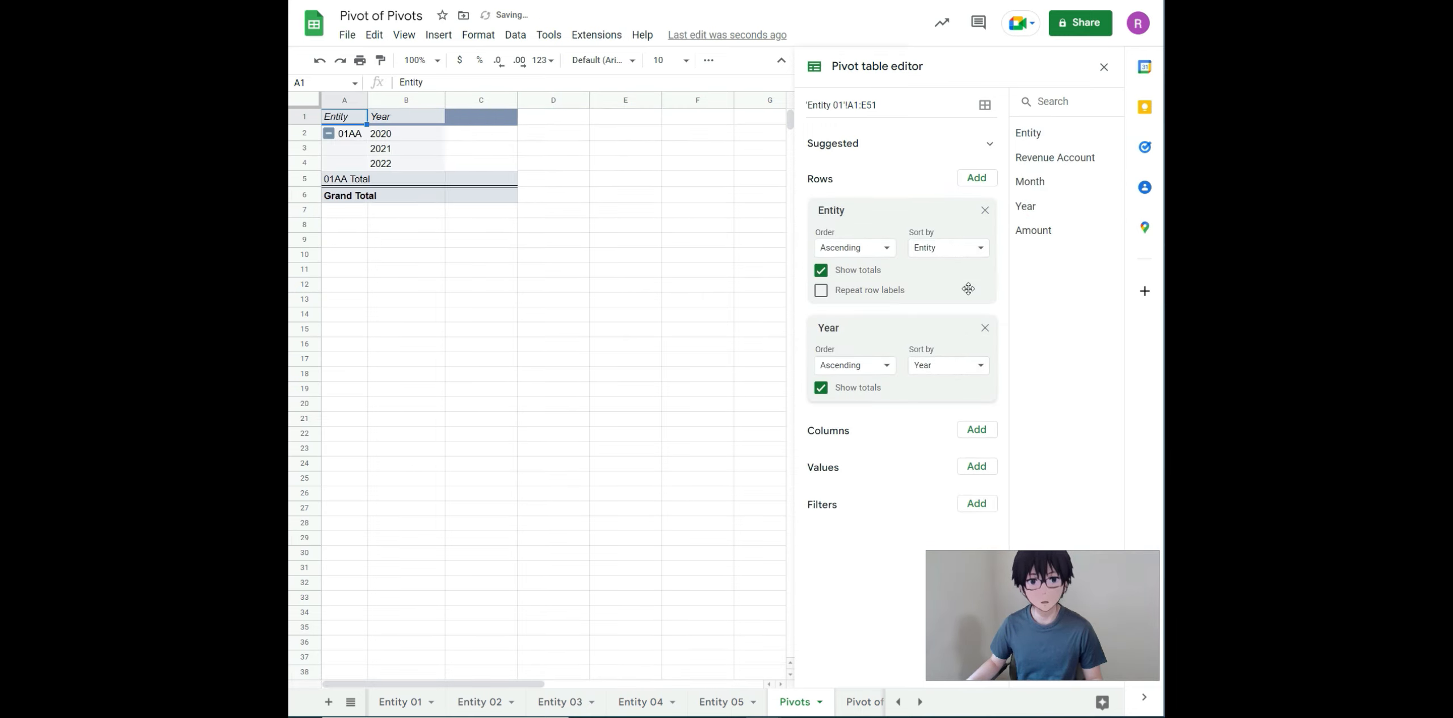
pyautogui.moveTo(1079, 244); pyautogui.dragTo(860, 507)
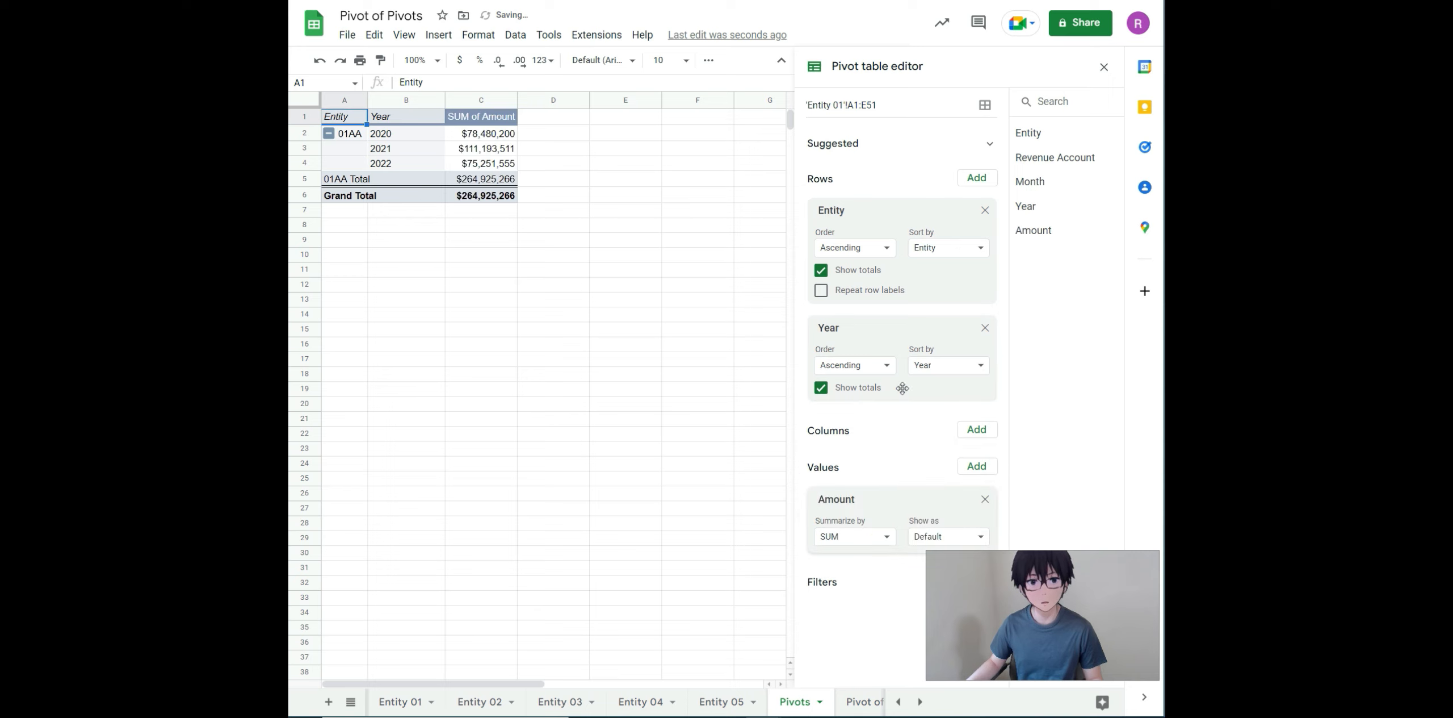
# Turn off totals for Entity and Year, and repeat the row labels for Entity.
pyautogui.click(821, 271)
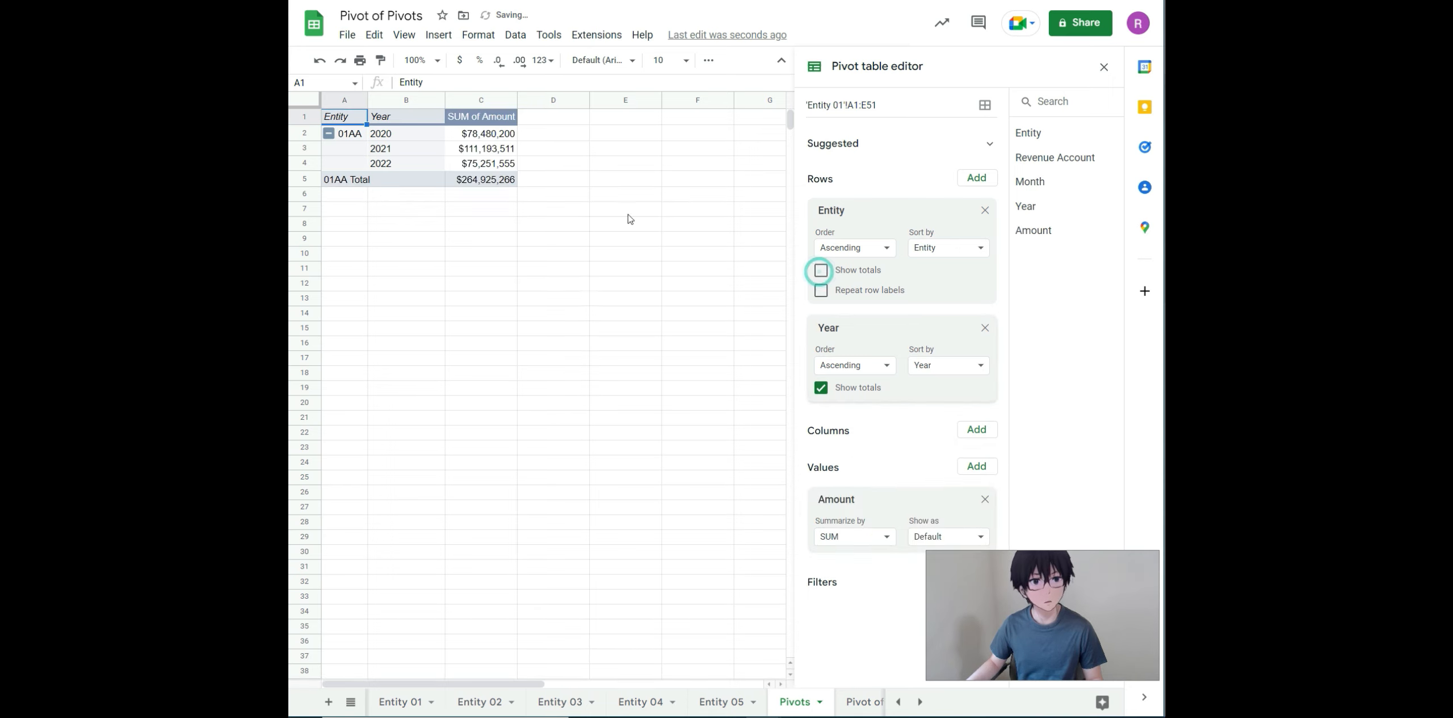
pyautogui.click(822, 292)
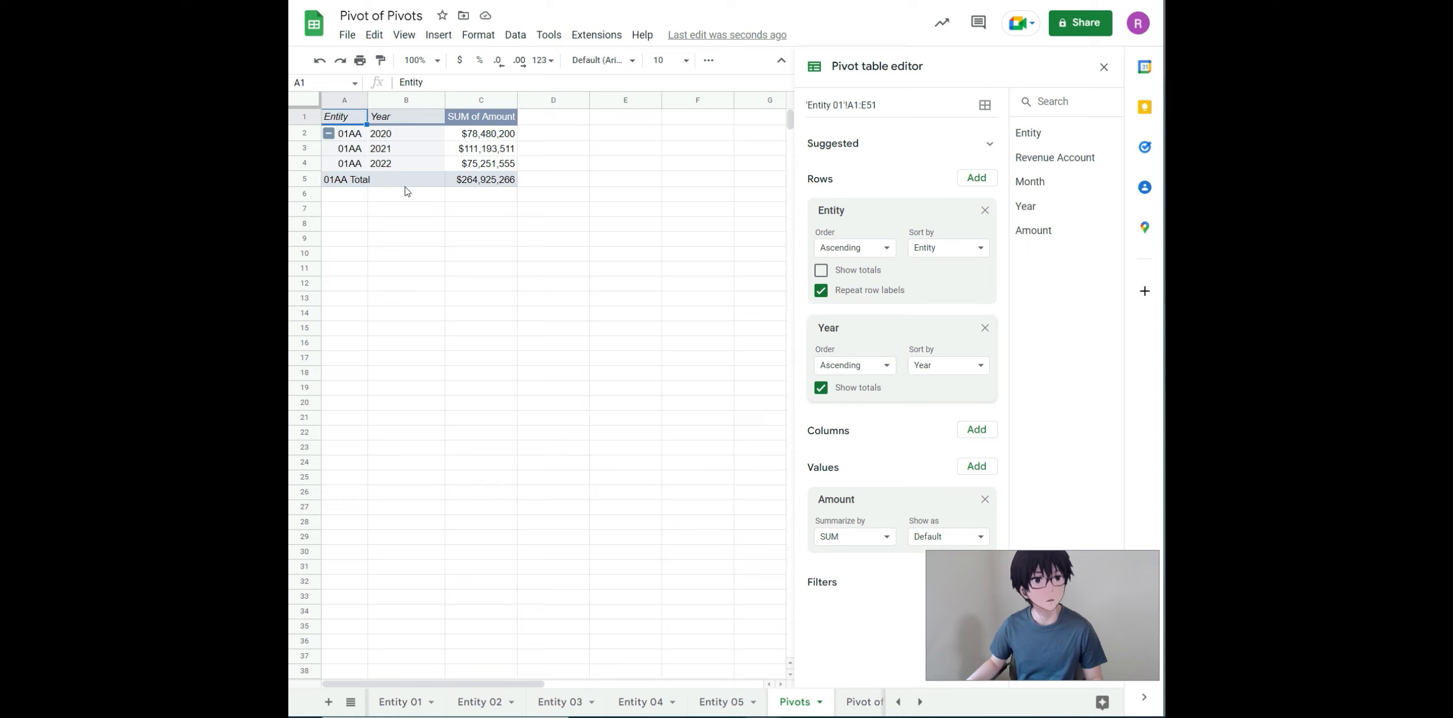
pyautogui.click(821, 388)
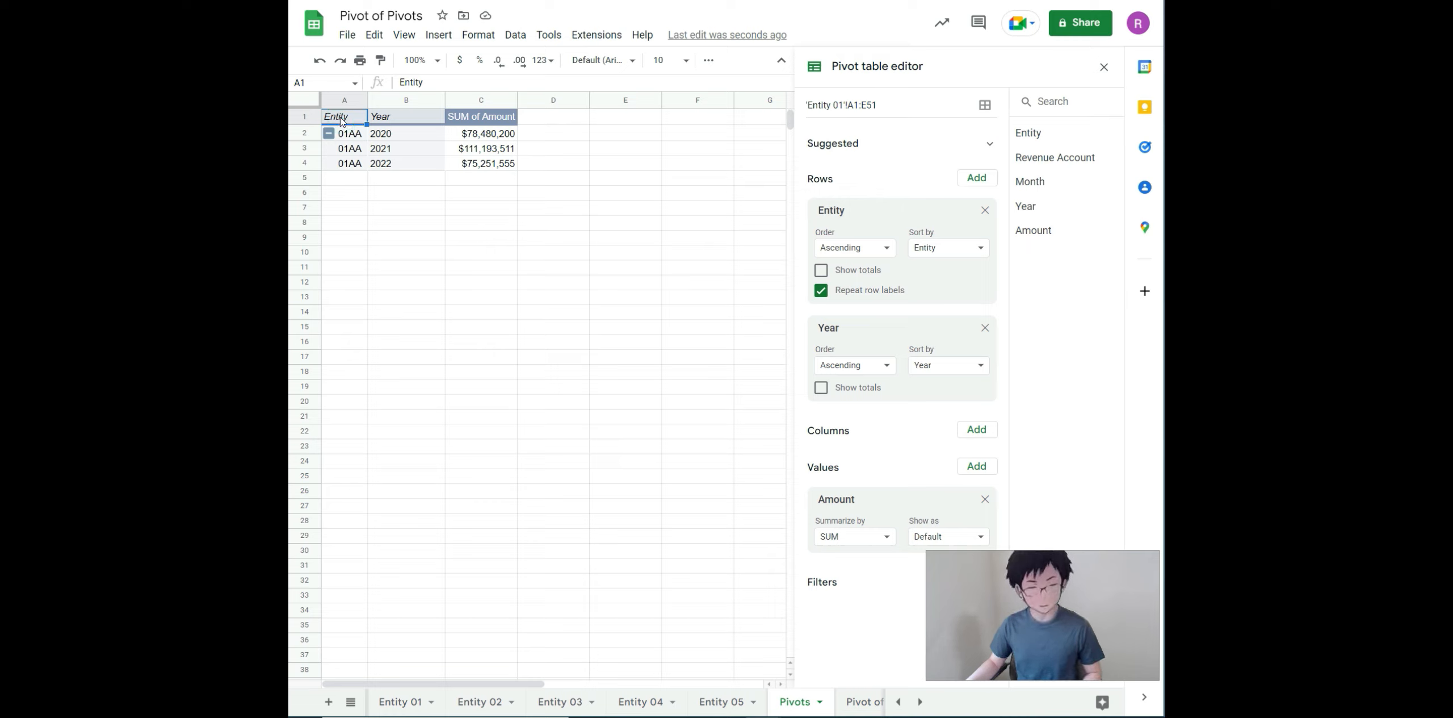
# Paste copies of the pivot table directly below it at cells A5, A9, A13 and A17.
pyautogui.click(348, 180)
pyautogui.hotkey('ctrl', 'v')
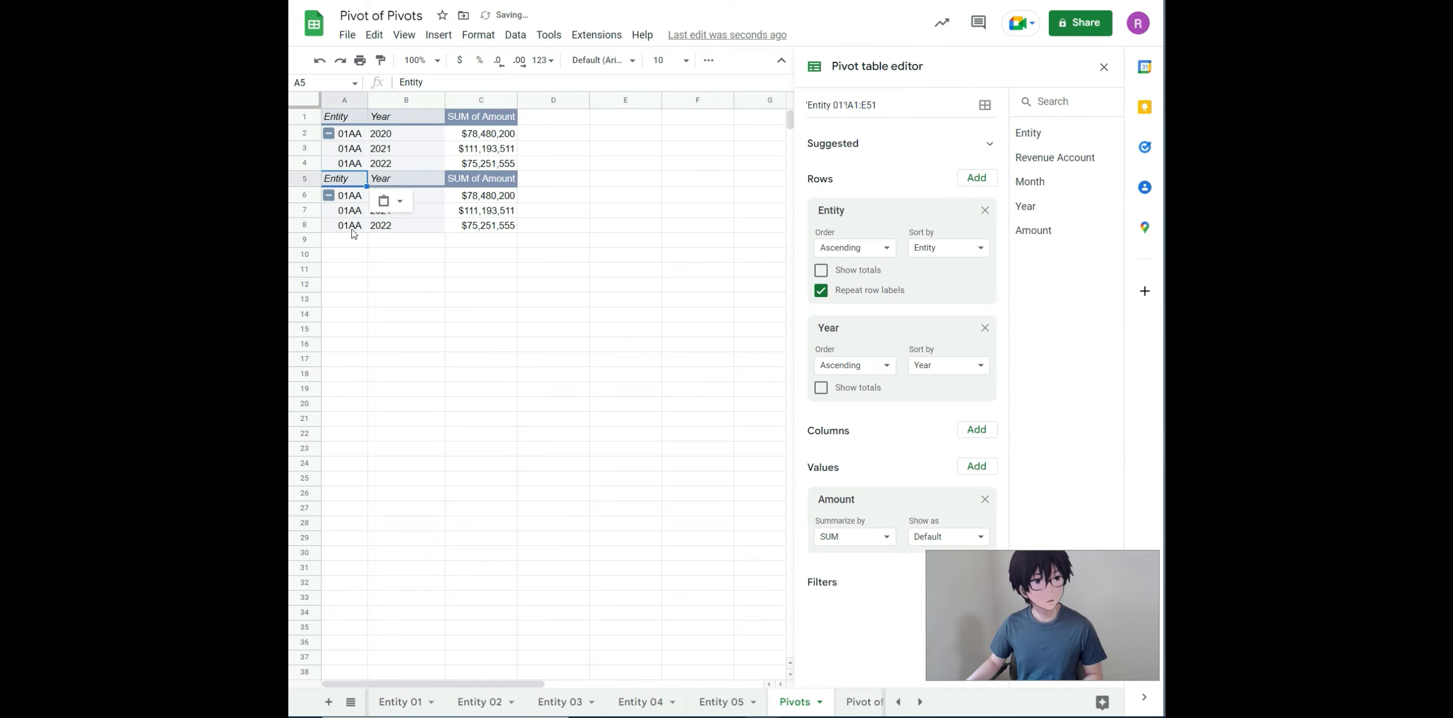
pyautogui.click(346, 239)
pyautogui.write('Entity\tYear\tSUM of Amount 01AA\t2020\t$78,480,200 01AA\t2021\t$111,193,511 01AA\t2022\t$75,251,555')
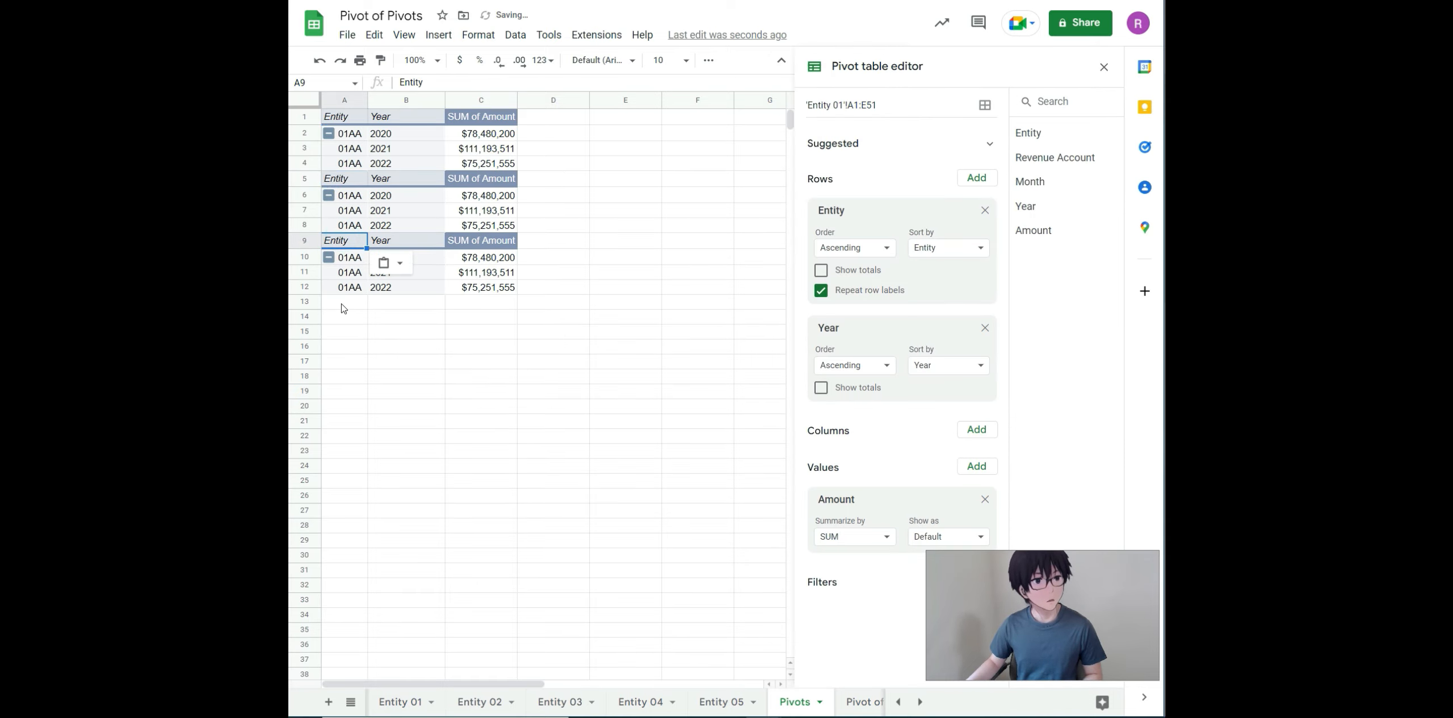
pyautogui.click(344, 305)
pyautogui.hotkey('ctrl', 'v')
pyautogui.click(341, 363)
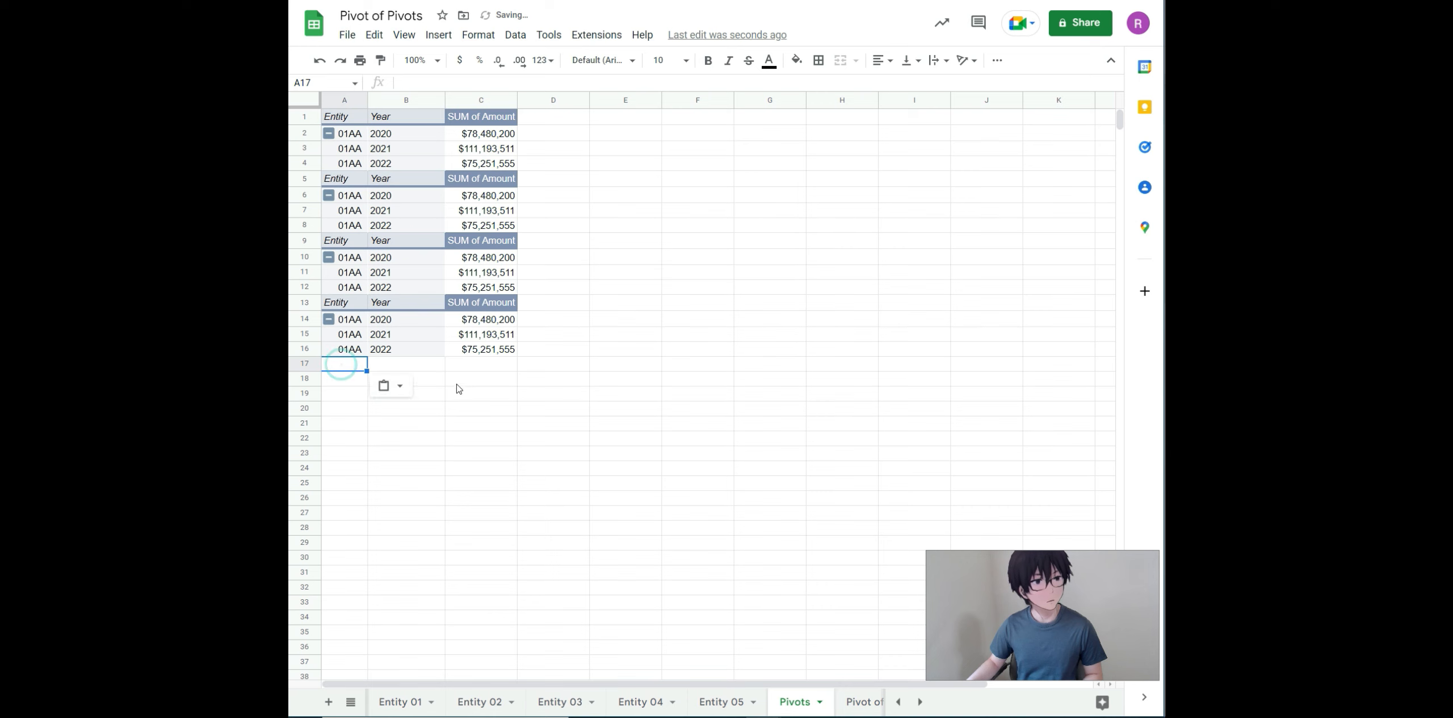
pyautogui.hotkey('ctrl', 'v')
# Change the data range of the pivot table at A5 to 'Entity 02'!A1:E51.
pyautogui.click(339, 181)
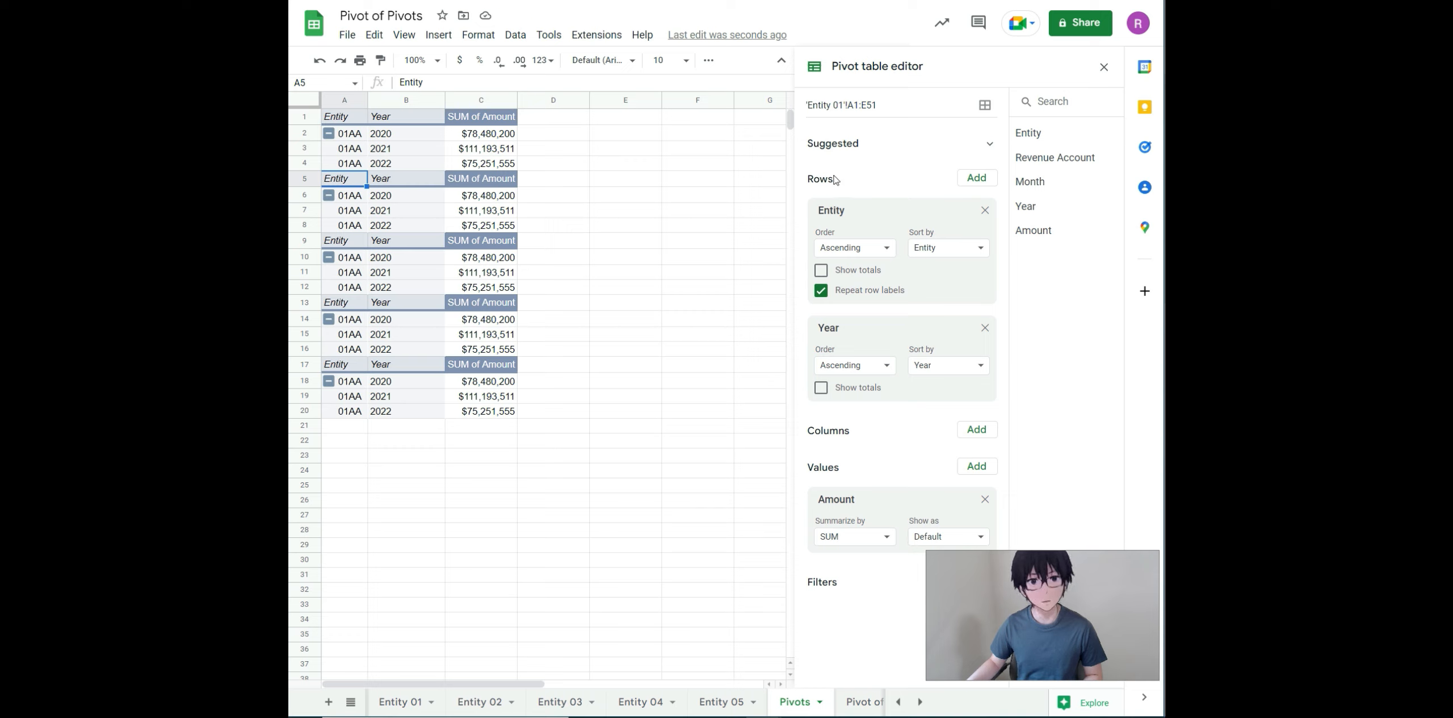
pyautogui.click(838, 106)
pyautogui.press('BackSpace')
pyautogui.write('2')
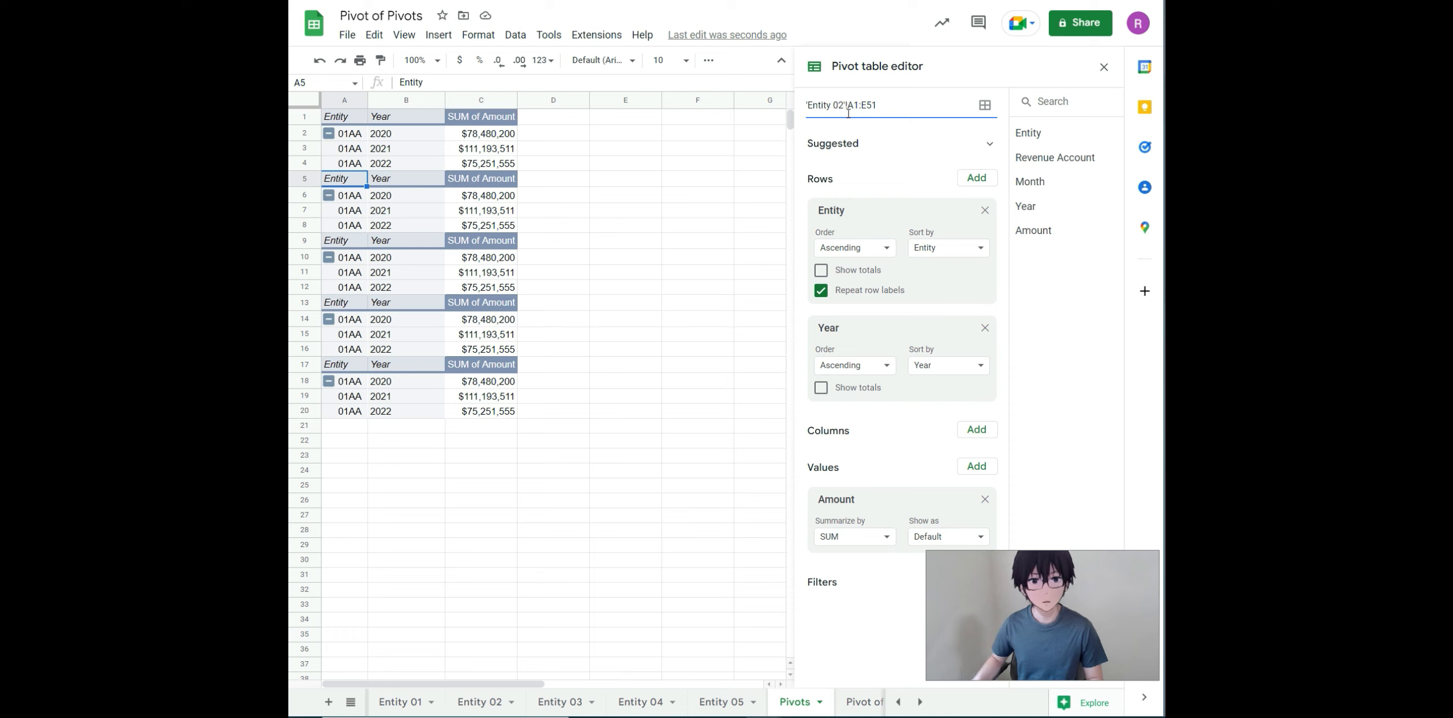
pyautogui.press('Return')
# Change the data range of the pivot table at A9 to 'Entity 03'!A1:E51.
pyautogui.click(360, 244)
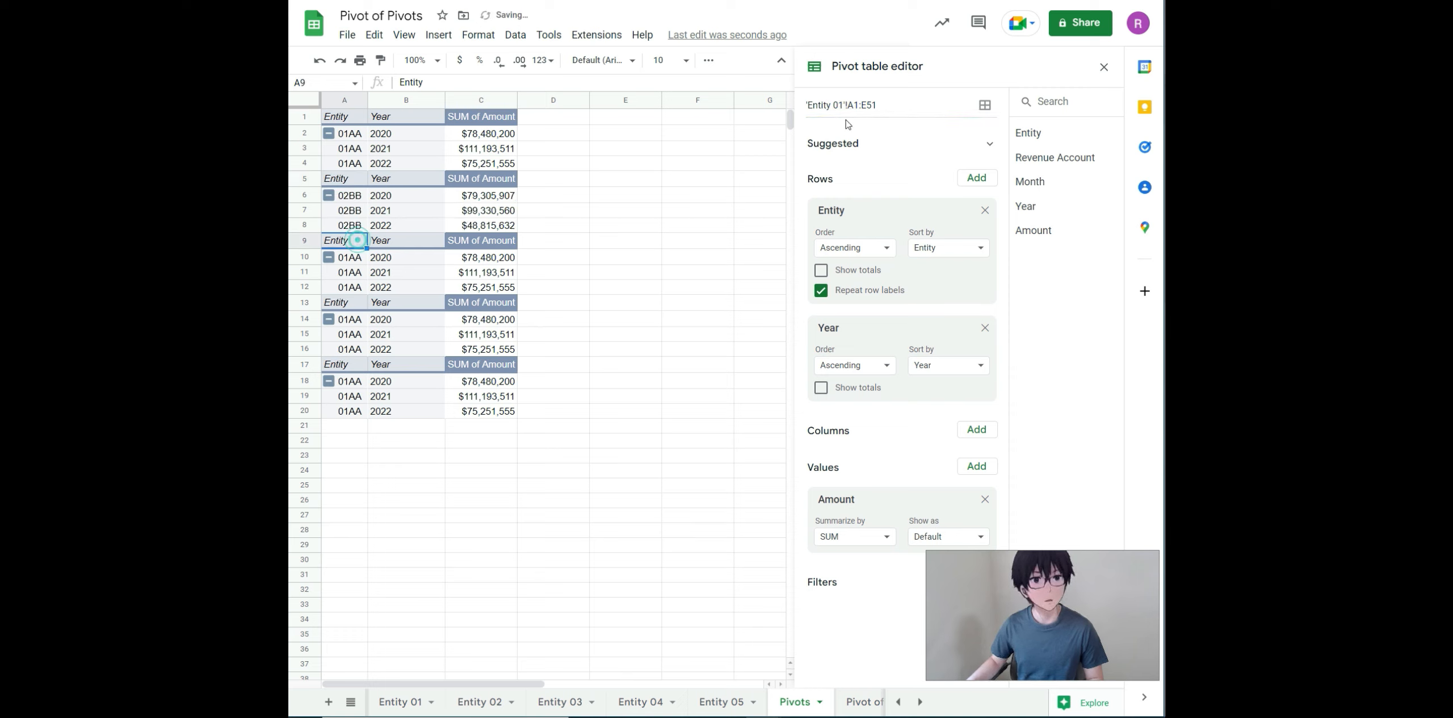
pyautogui.click(839, 103)
pyautogui.press('BackSpace')
pyautogui.write('3')
pyautogui.press('Return')
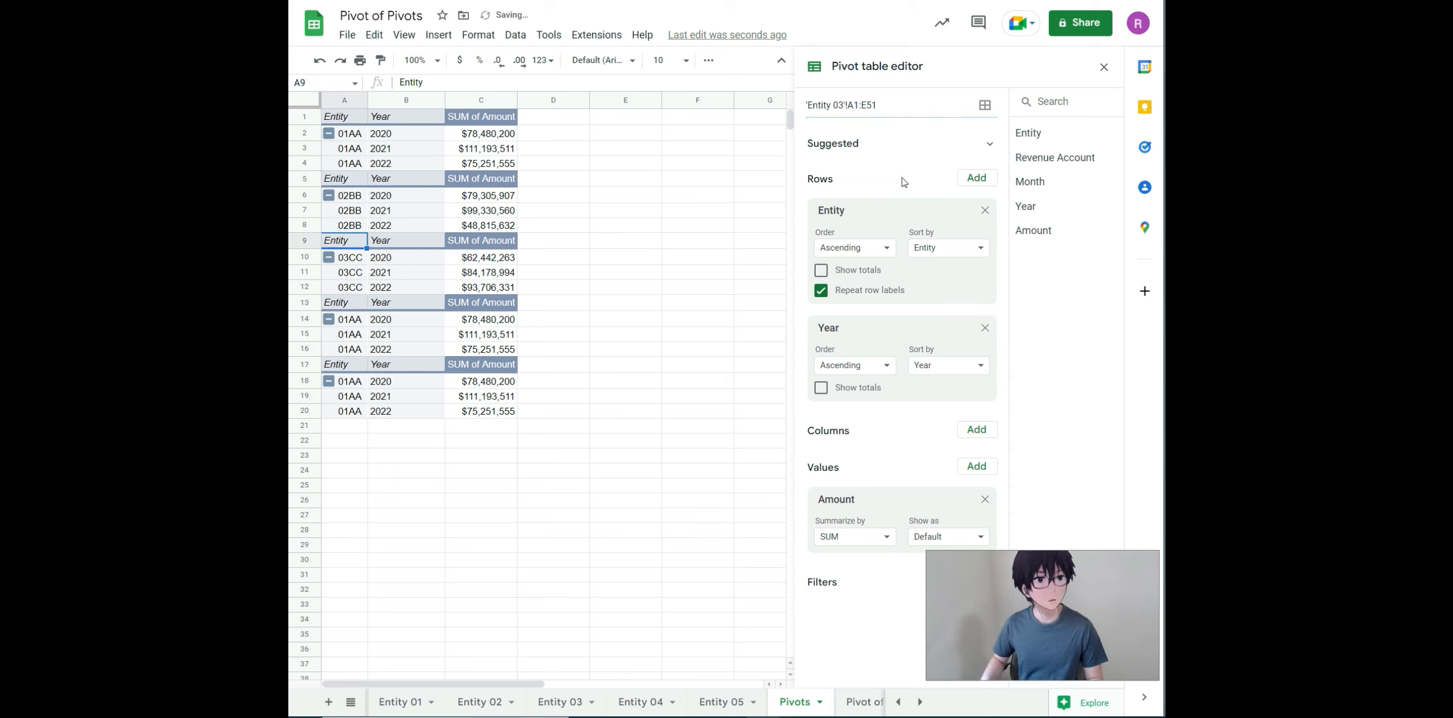
# Change the data range of the pivot table at A13 to 'Entity 04'!A1:E51.
pyautogui.click(340, 307)
pyautogui.click(857, 105)
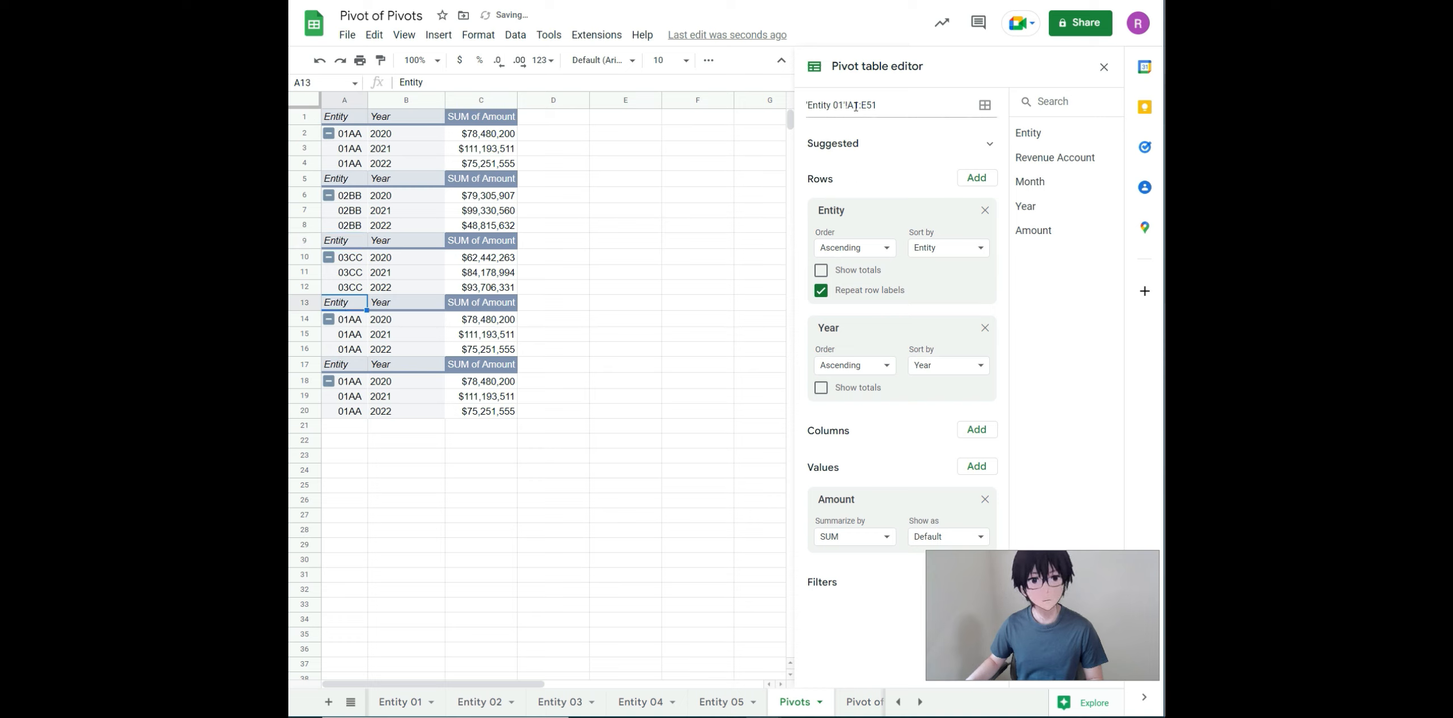
pyautogui.press('BackSpace')
pyautogui.write('1')
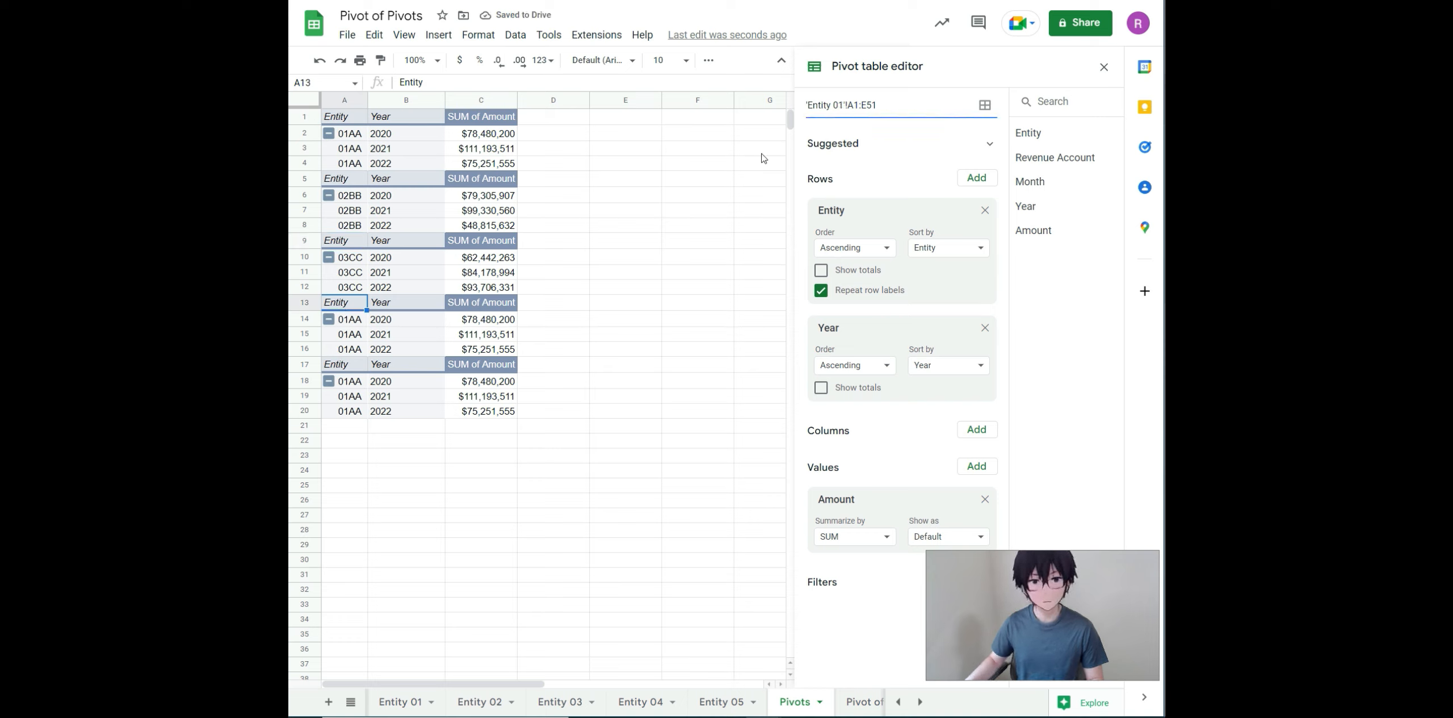
pyautogui.press('BackSpace')
pyautogui.write('3')
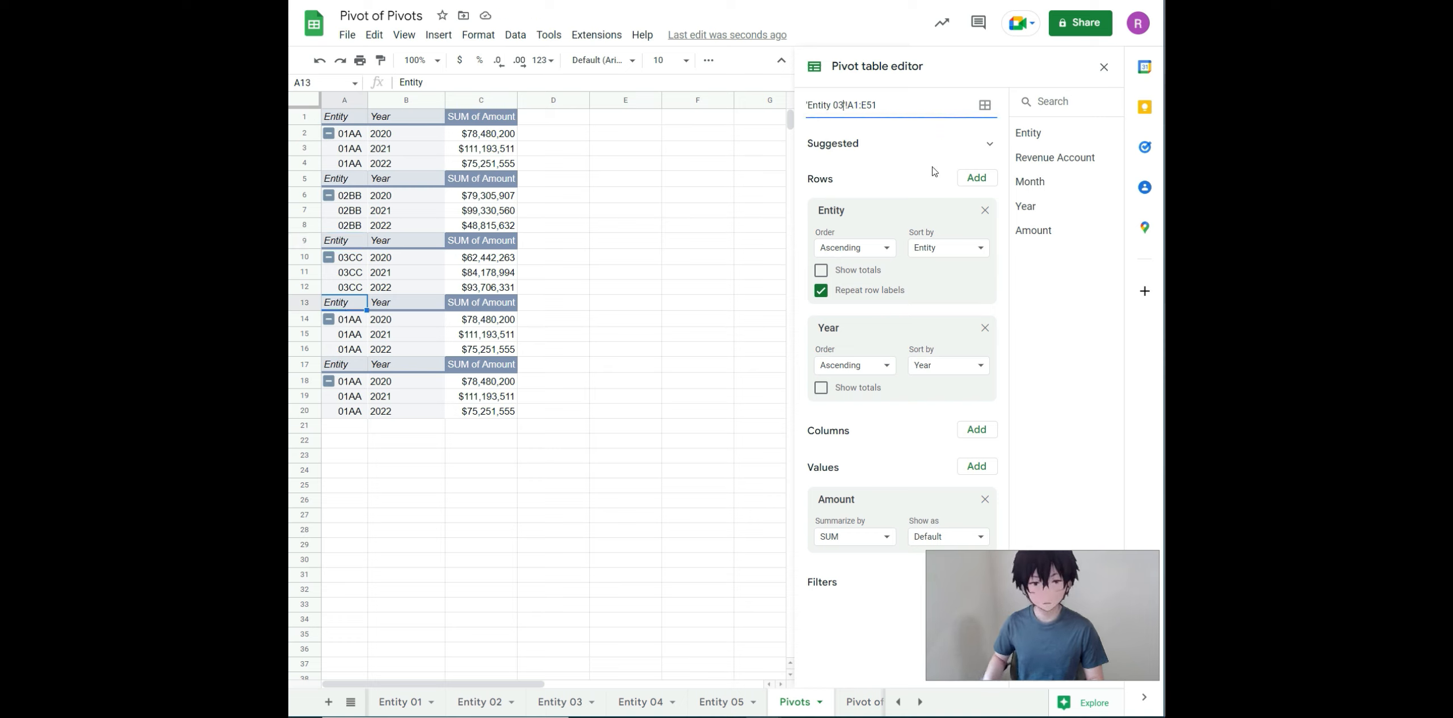
pyautogui.press('Return')
pyautogui.click(846, 105)
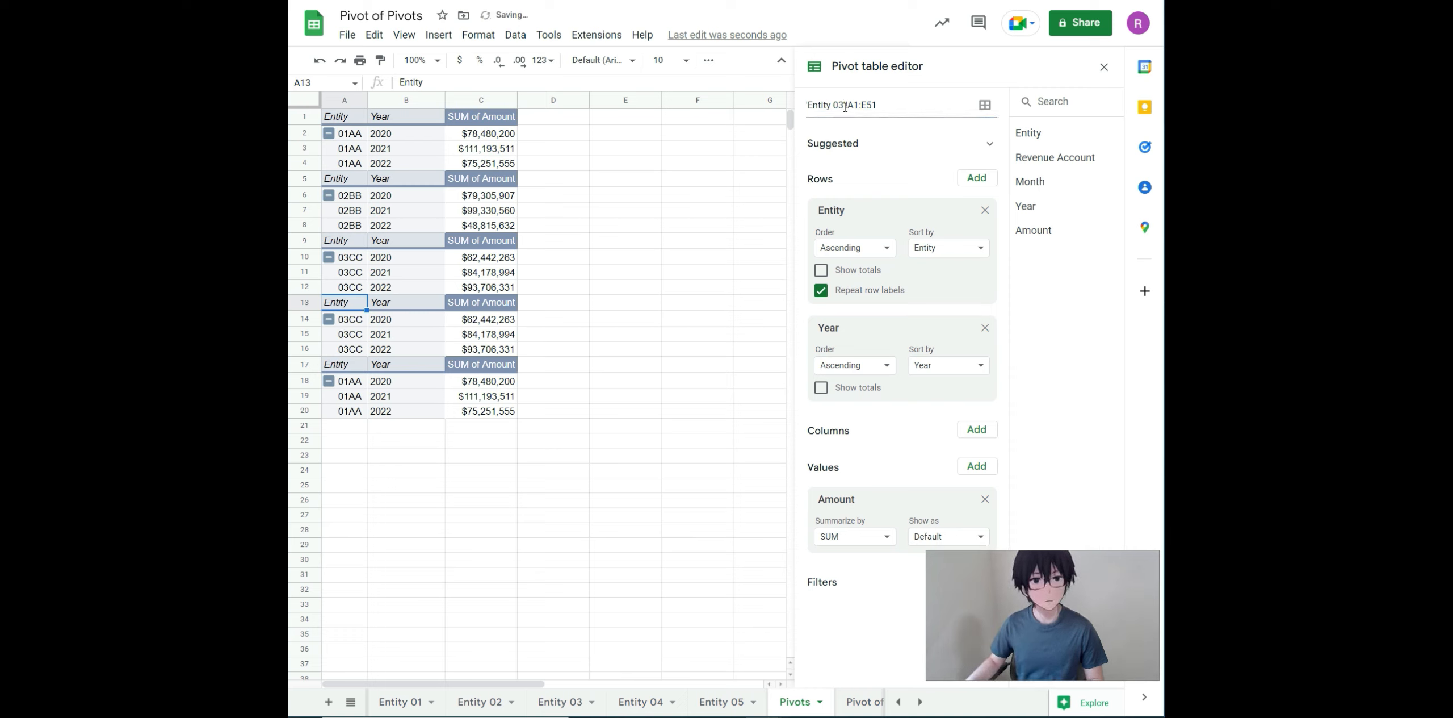
pyautogui.press('BackSpace')
pyautogui.write('4')
pyautogui.press('Return')
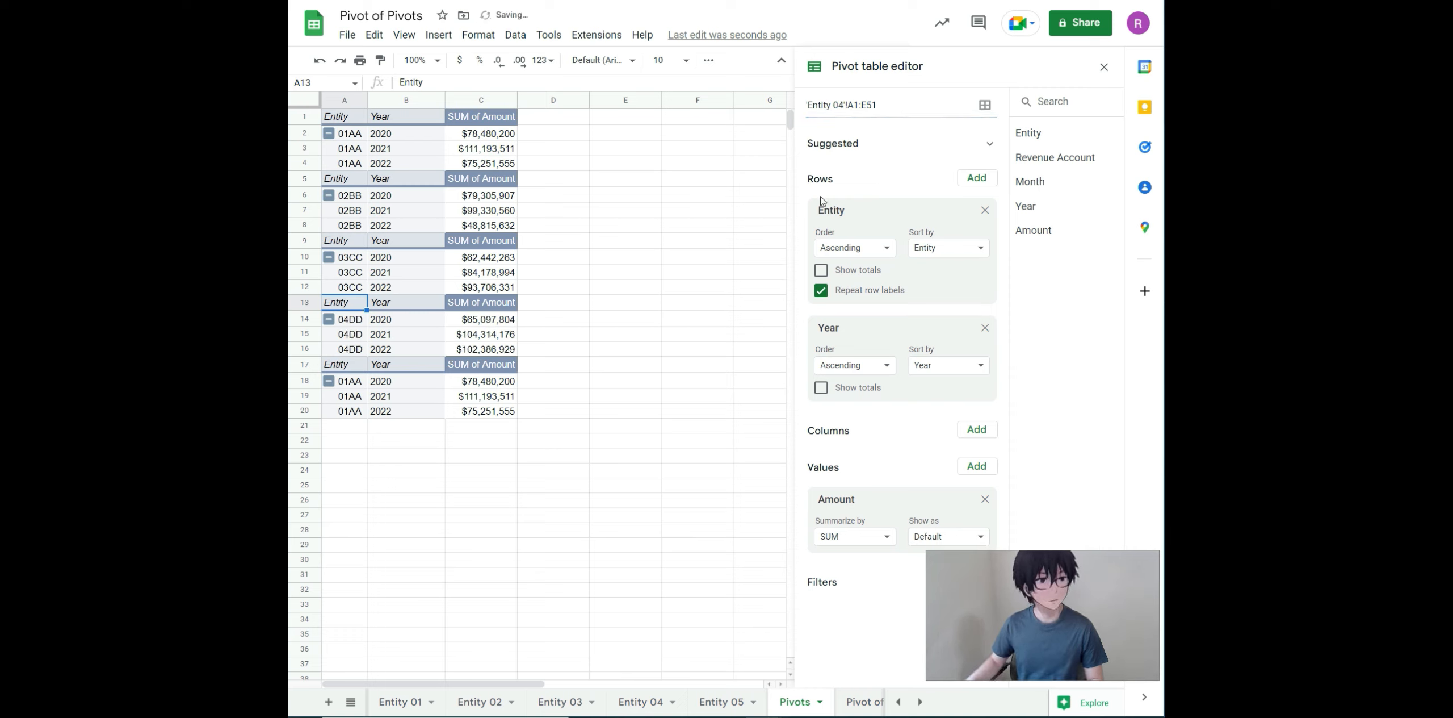
# Change the data range of the pivot table at A17 to 'Entity 05'!A1:E51.
pyautogui.click(351, 363)
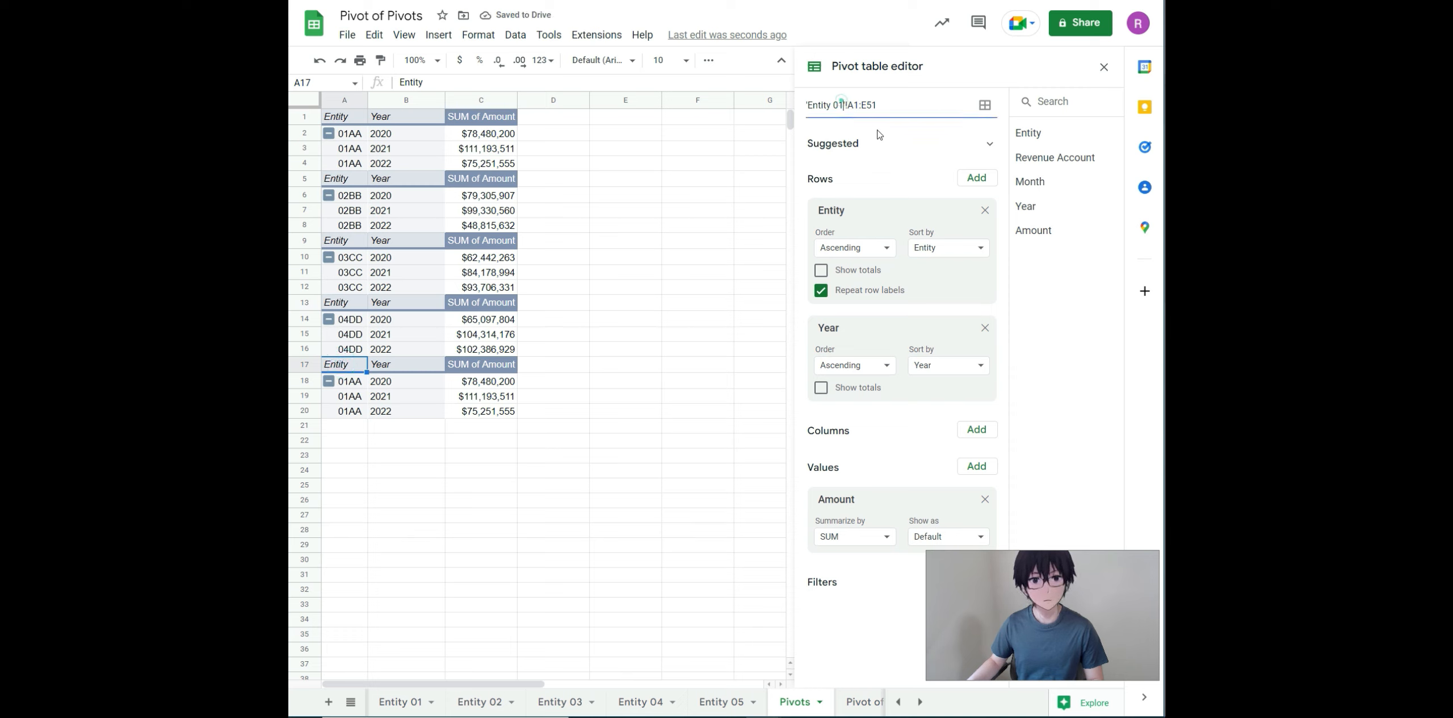
pyautogui.click(841, 104)
pyautogui.press('BackSpace')
pyautogui.write('5')
pyautogui.press('Return')
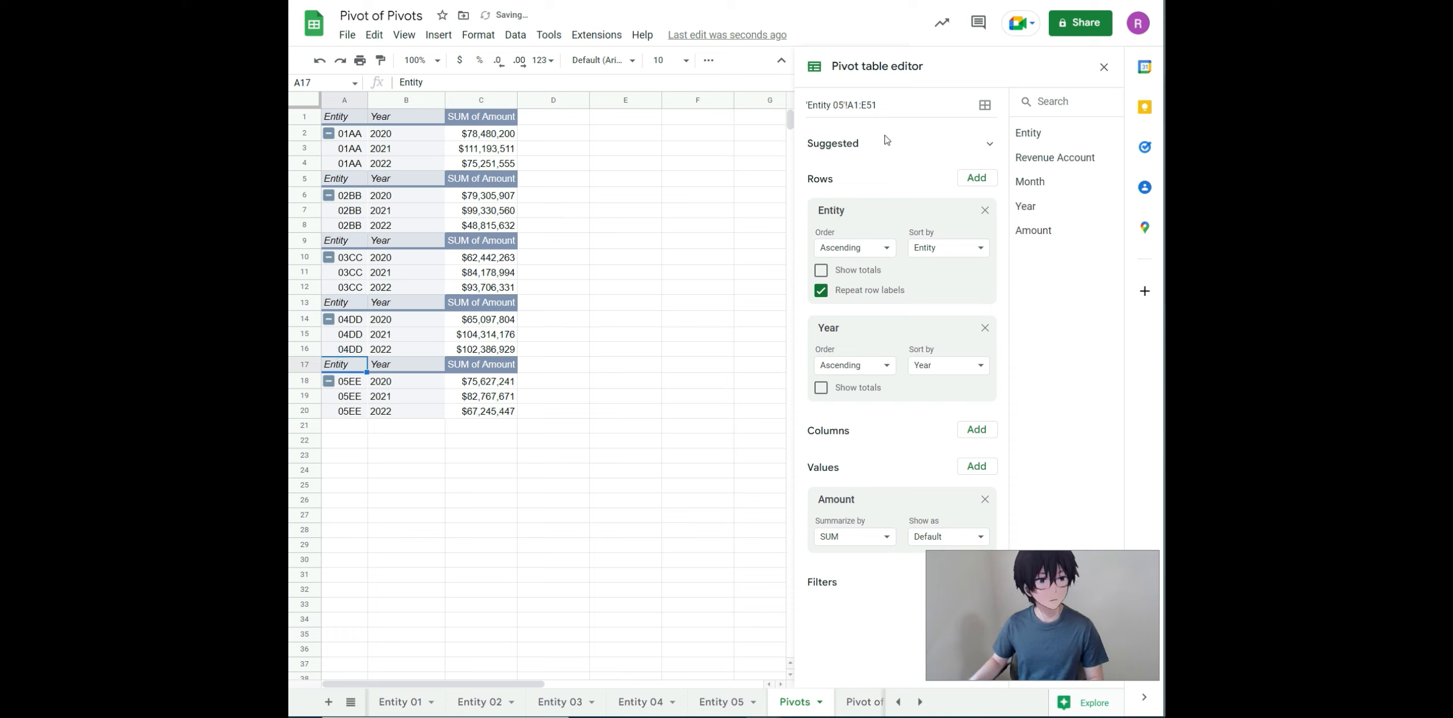
# Check the Pivot of Pivots sheet and return to the stacked pivot tables on the Pivots sheet.
pyautogui.click(361, 118)
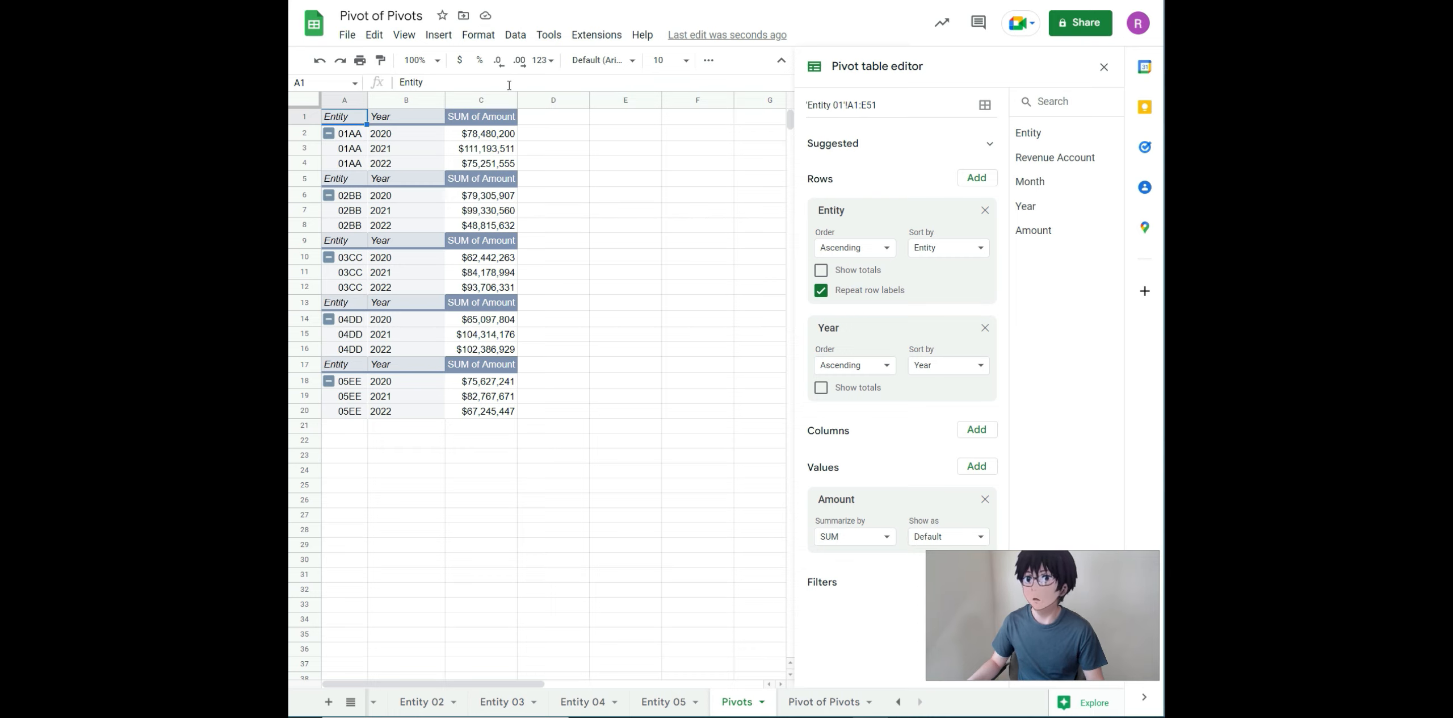
pyautogui.click(831, 702)
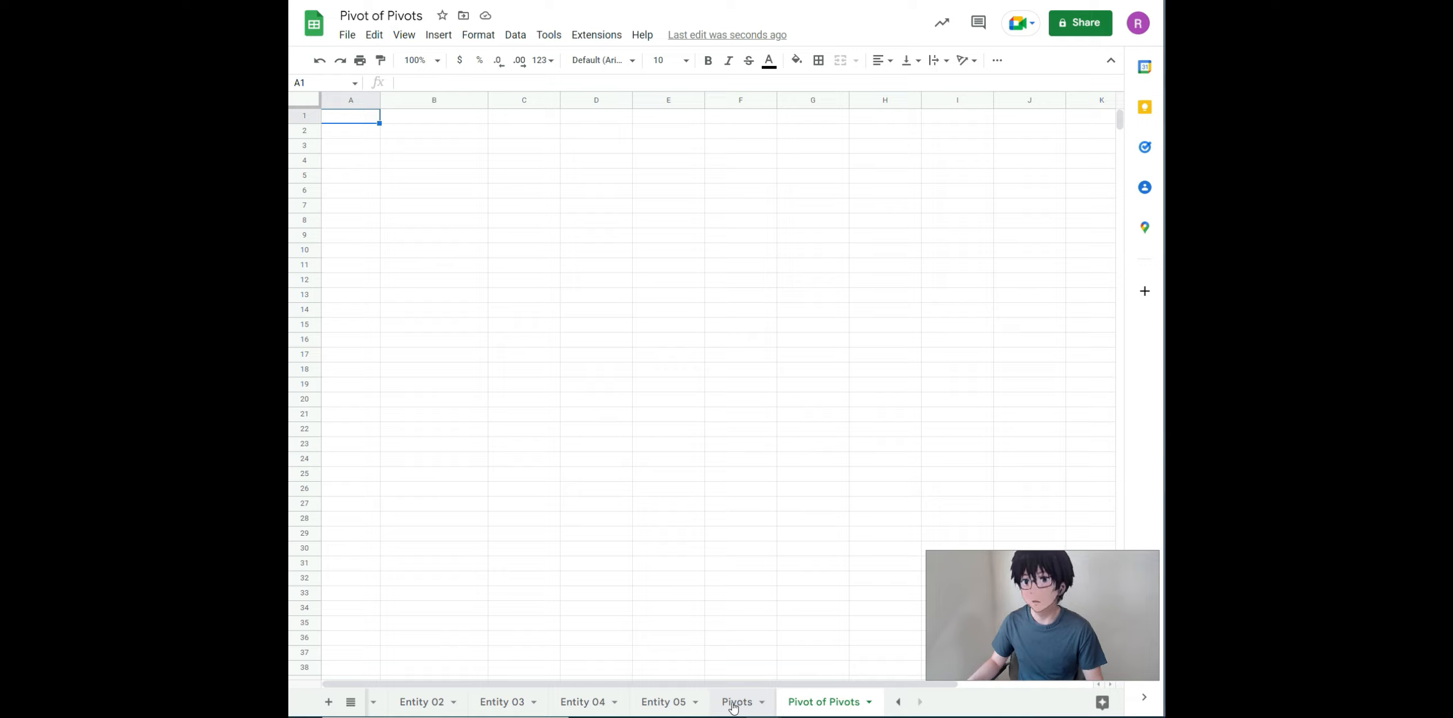
pyautogui.click(733, 702)
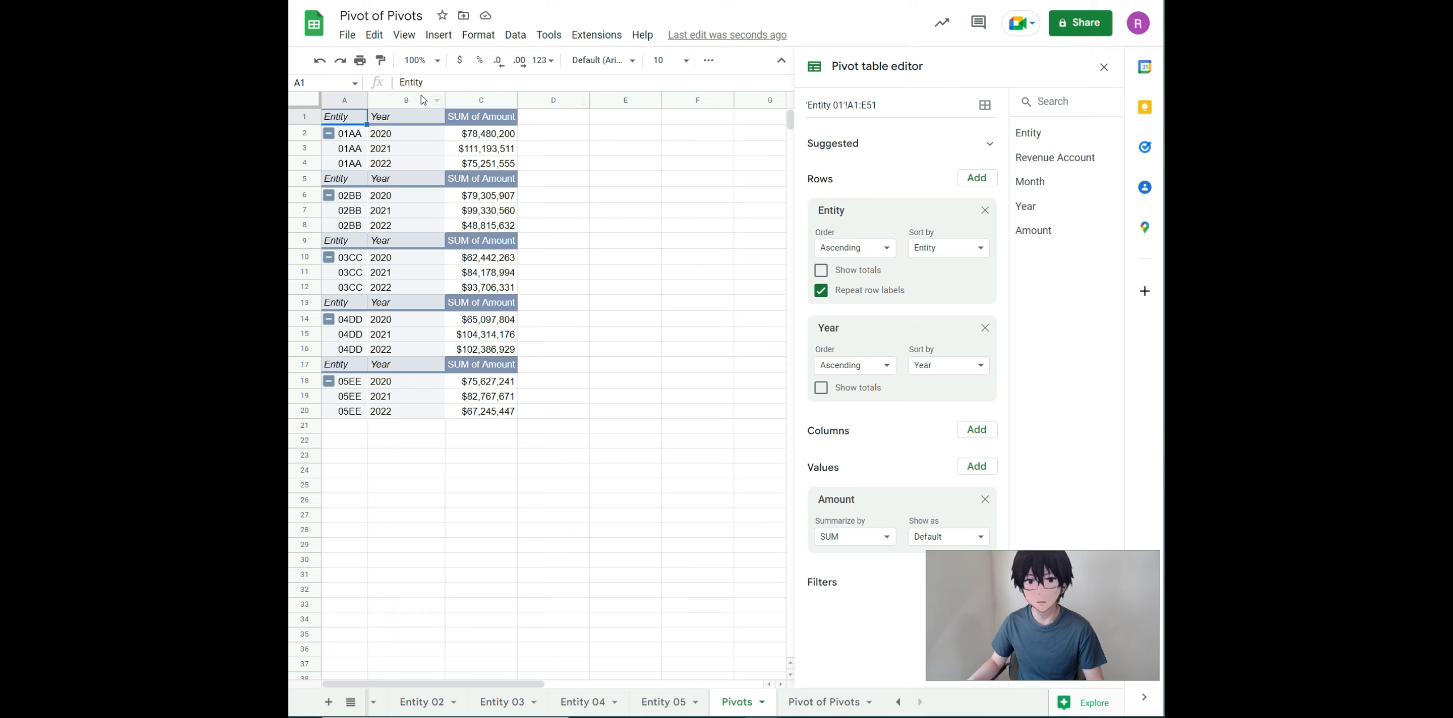
# Check the extent of the stacked pivots and start a pivot table inserted into the existing sheet at 'Pivot of Pivots'!A1.
pyautogui.moveTo(339, 121); pyautogui.dragTo(504, 418)
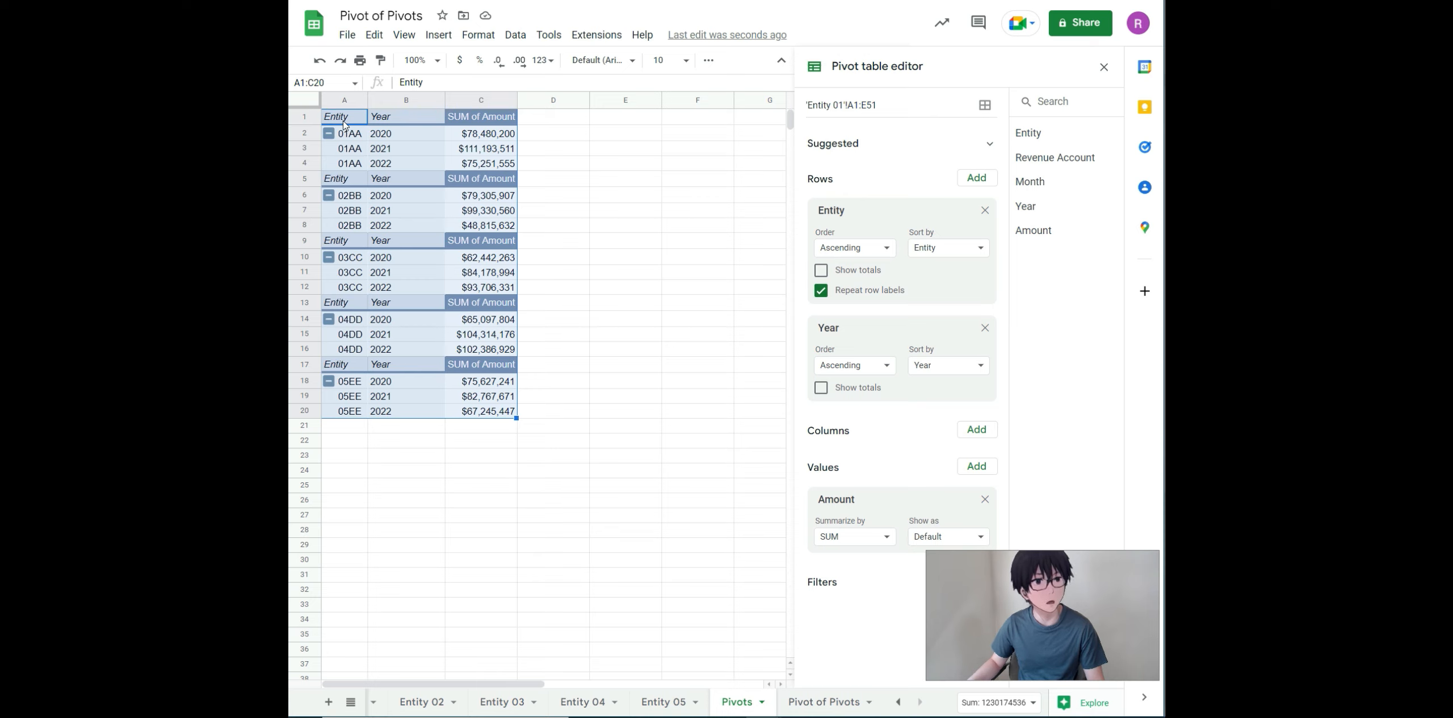
pyautogui.click(798, 703)
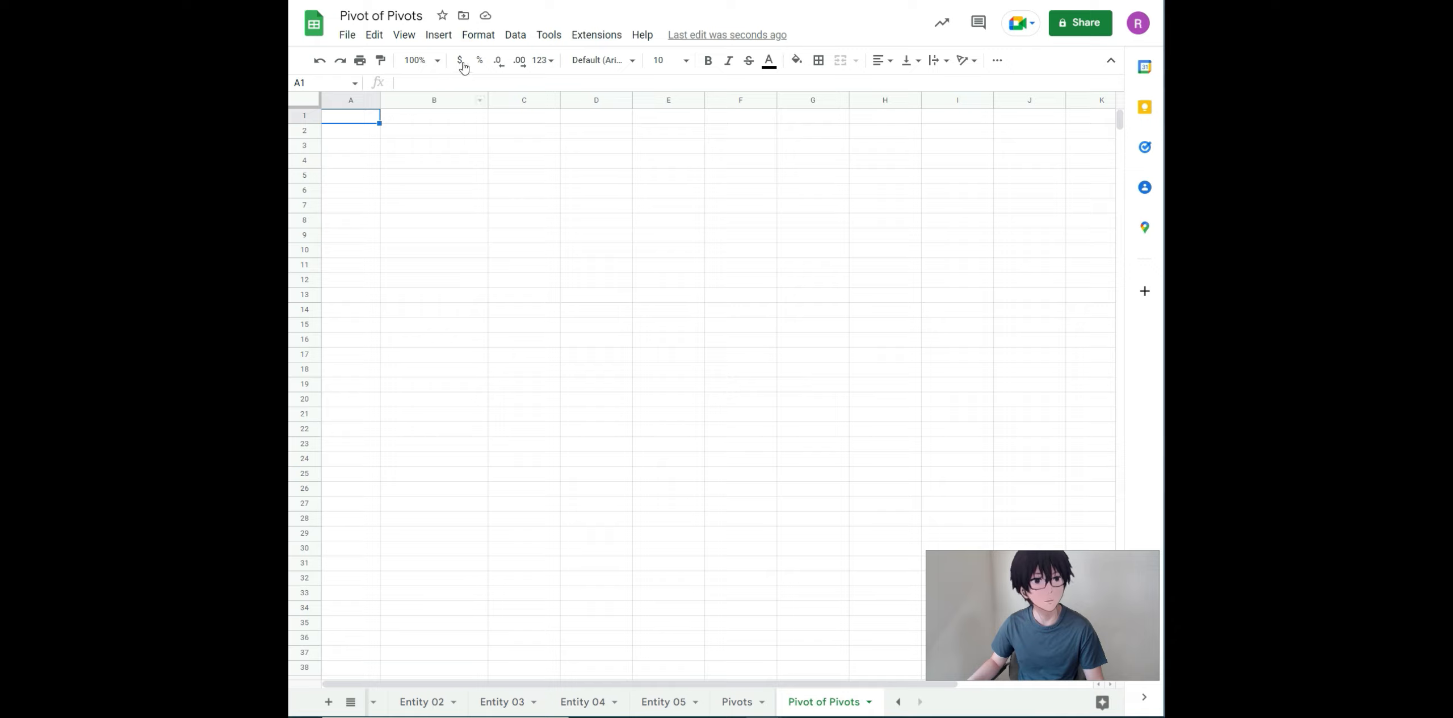
pyautogui.click(443, 38)
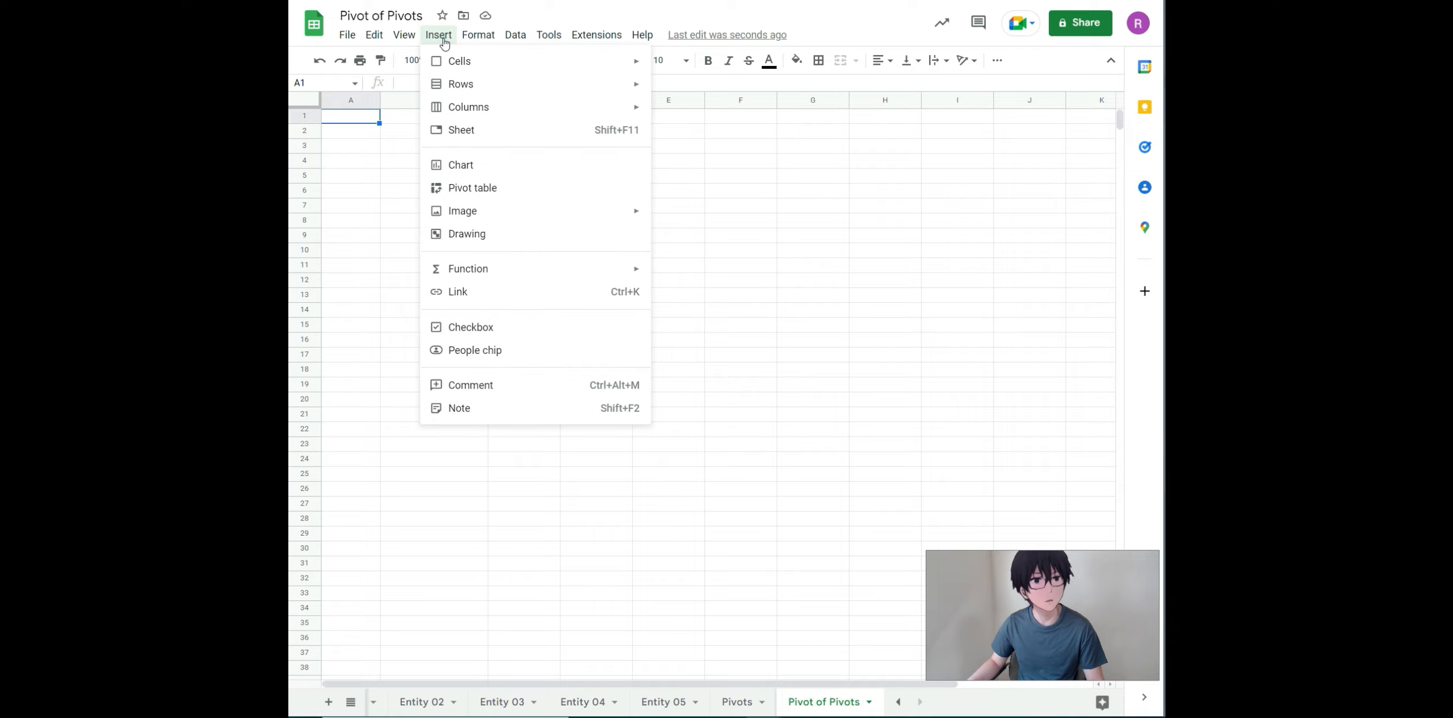
pyautogui.click(542, 189)
pyautogui.click(661, 386)
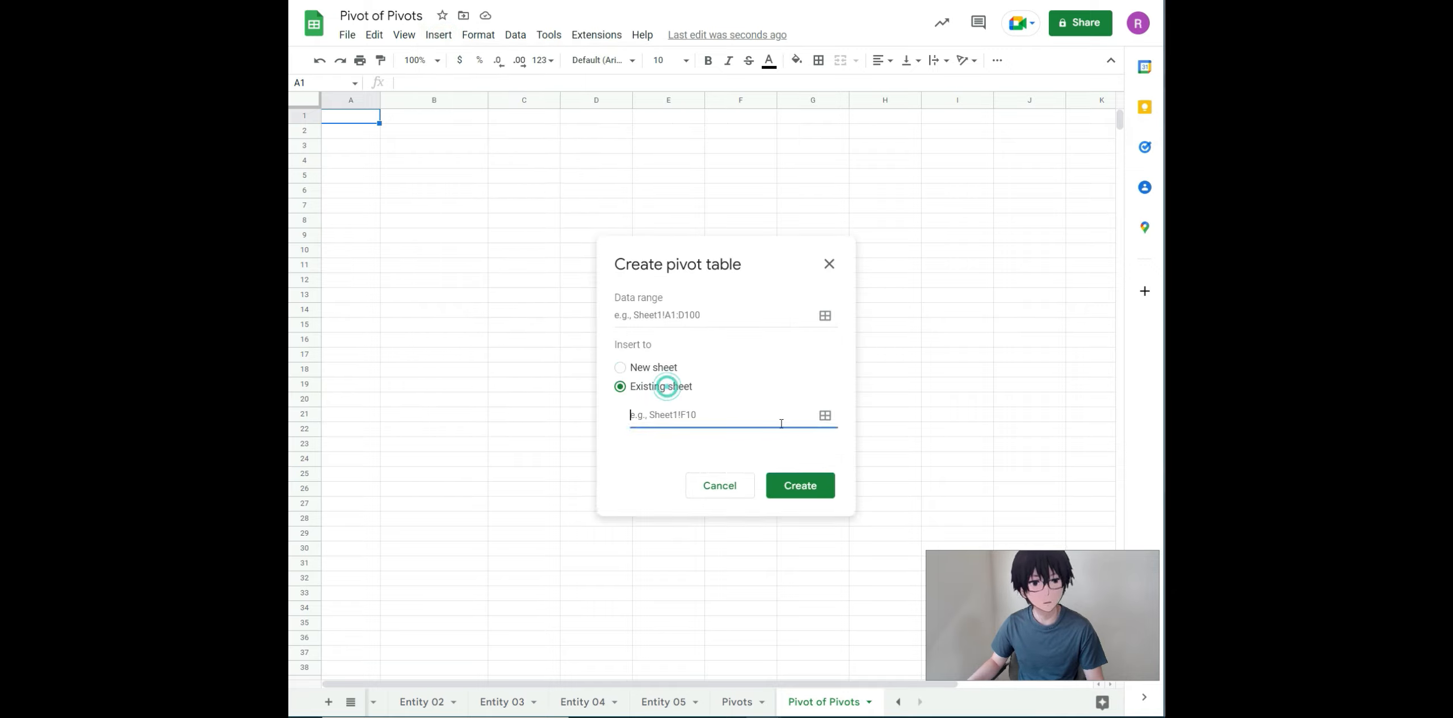
pyautogui.click(824, 417)
pyautogui.click(363, 119)
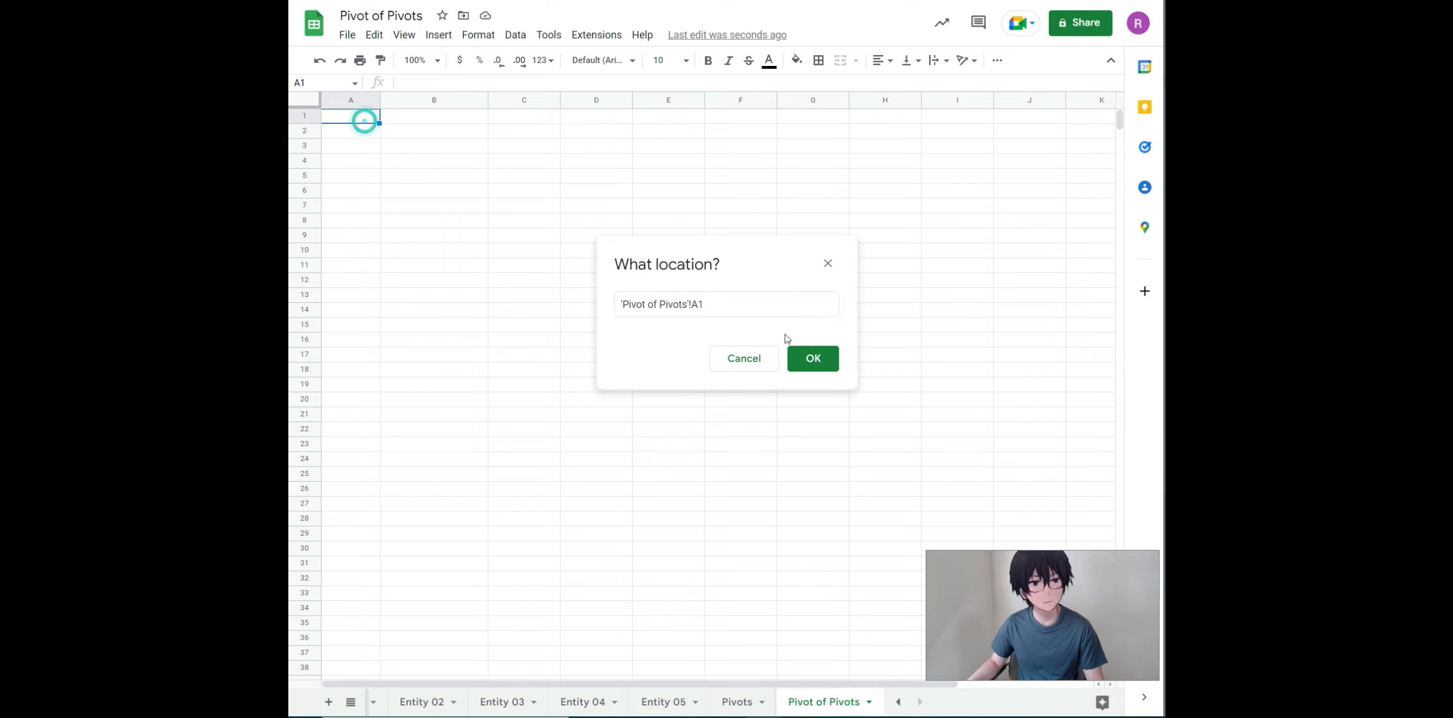
pyautogui.click(813, 356)
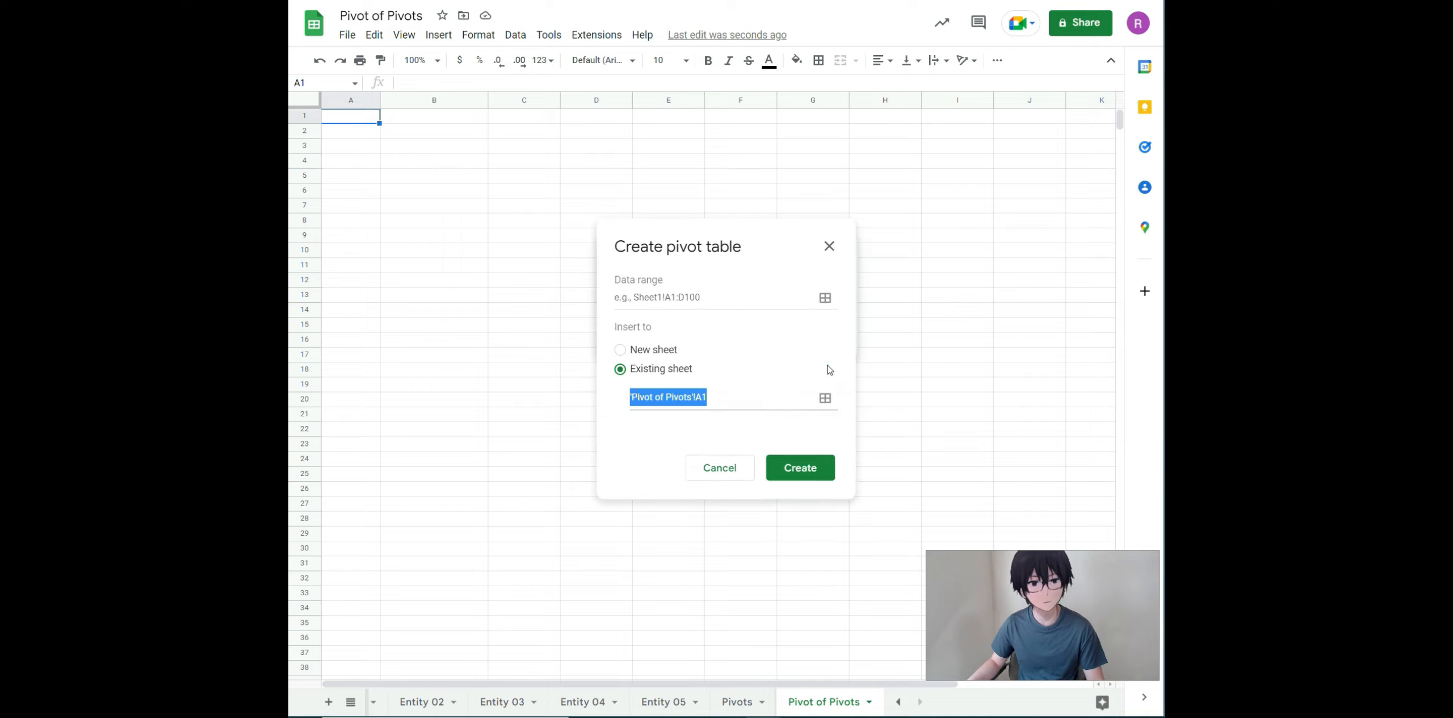
# Set the new pivot table's data range to 'Pivots'!A1:C20 and create it.
pyautogui.click(650, 299)
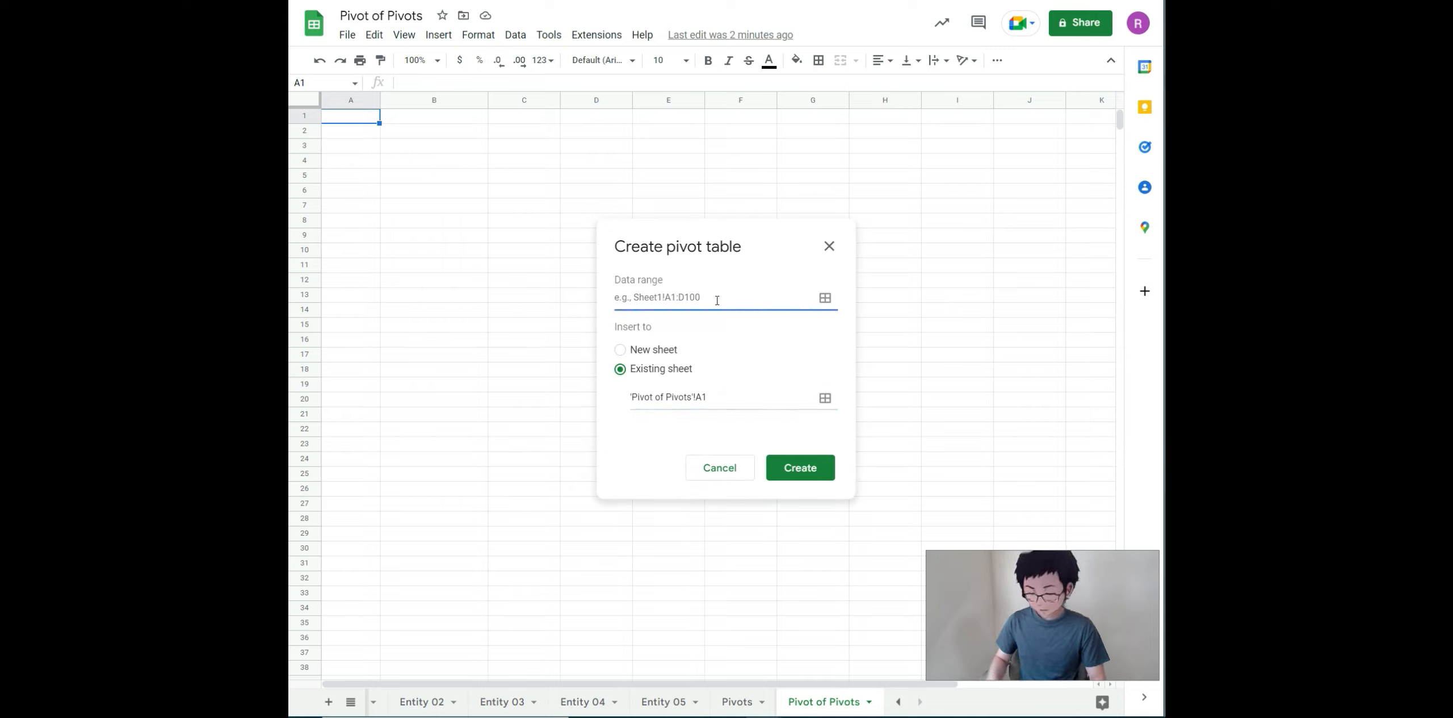
pyautogui.write("'Pivo")
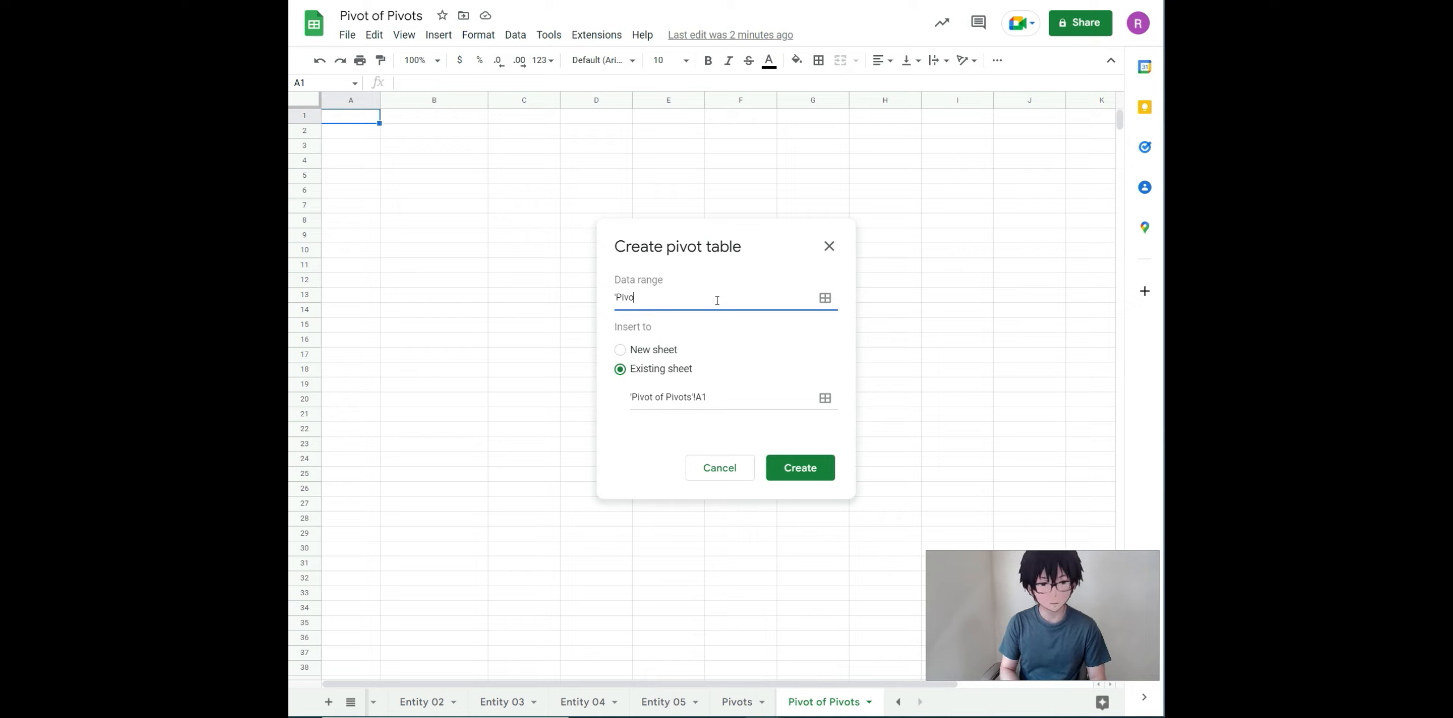
pyautogui.write("ts'")
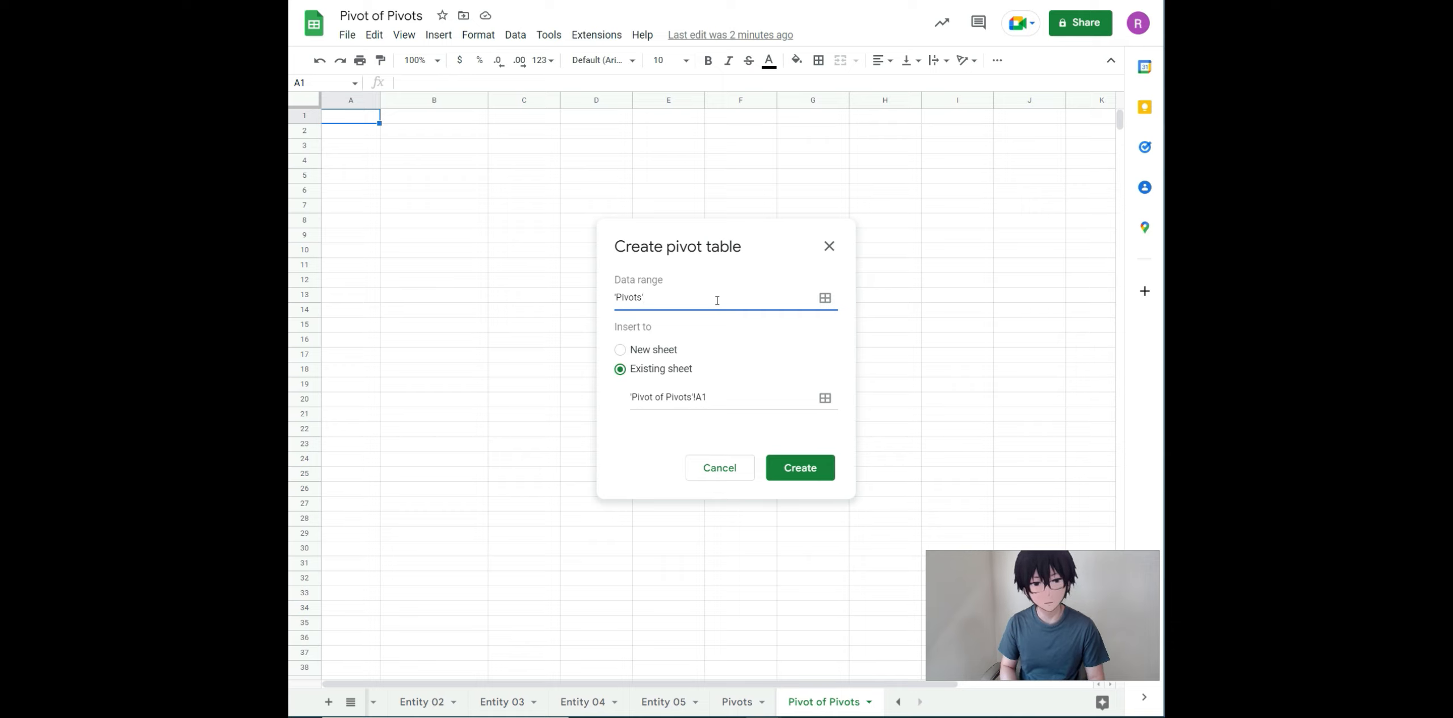
pyautogui.write('A')
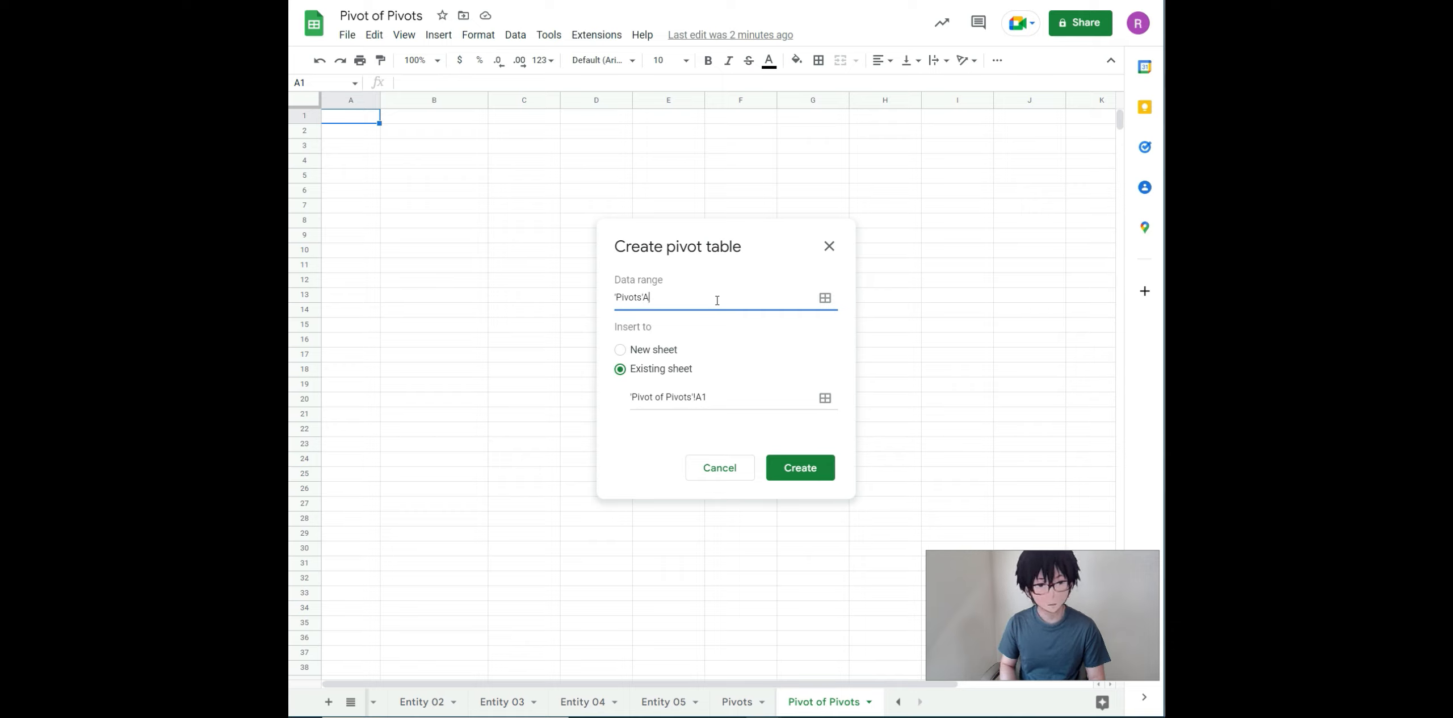
pyautogui.press('BackSpace')
pyautogui.write('!A1')
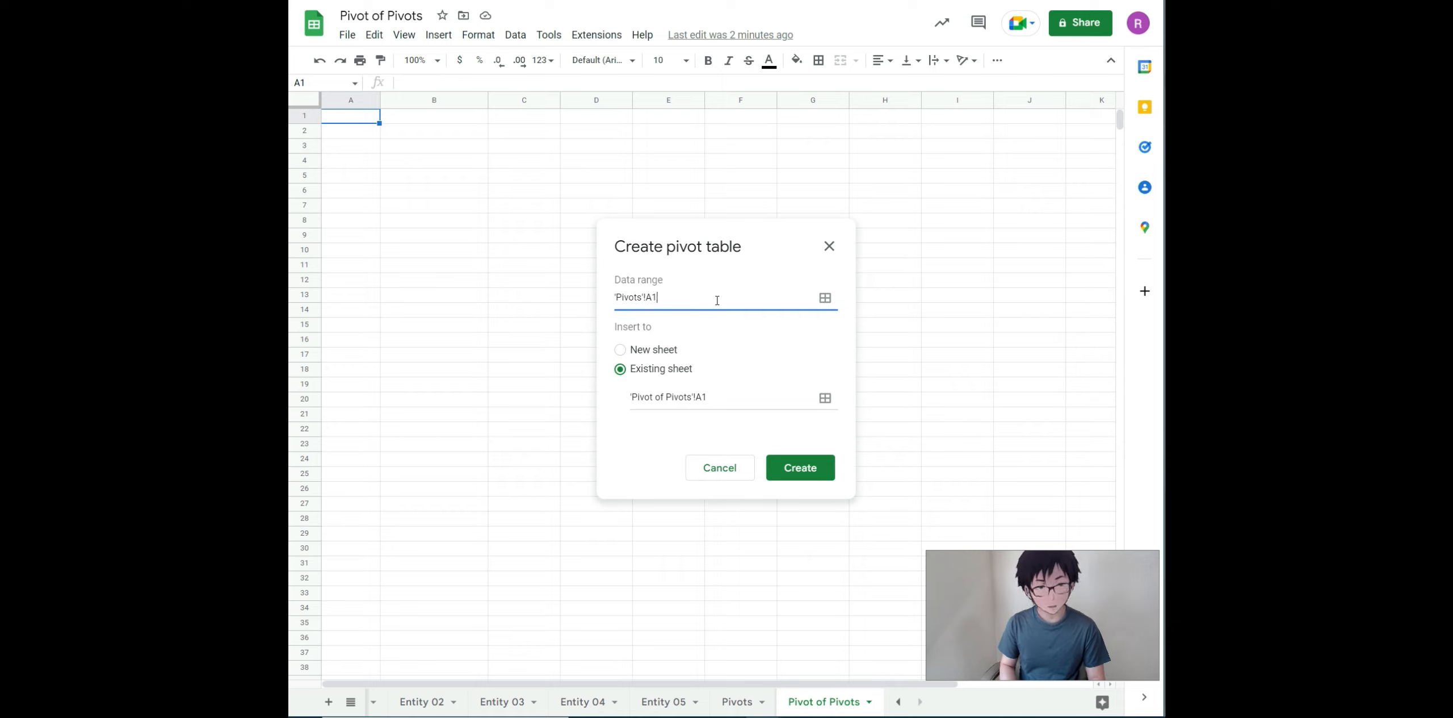
pyautogui.write(':C20')
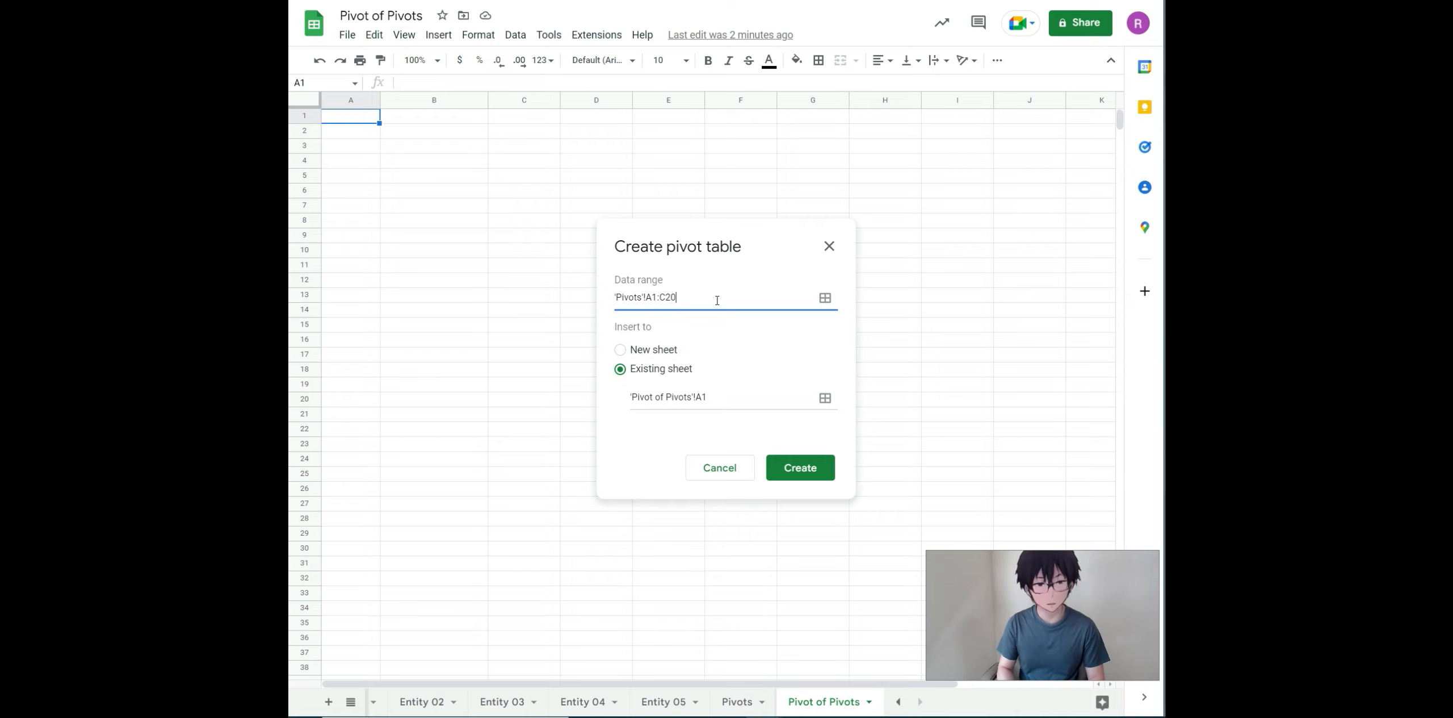
pyautogui.press('Return')
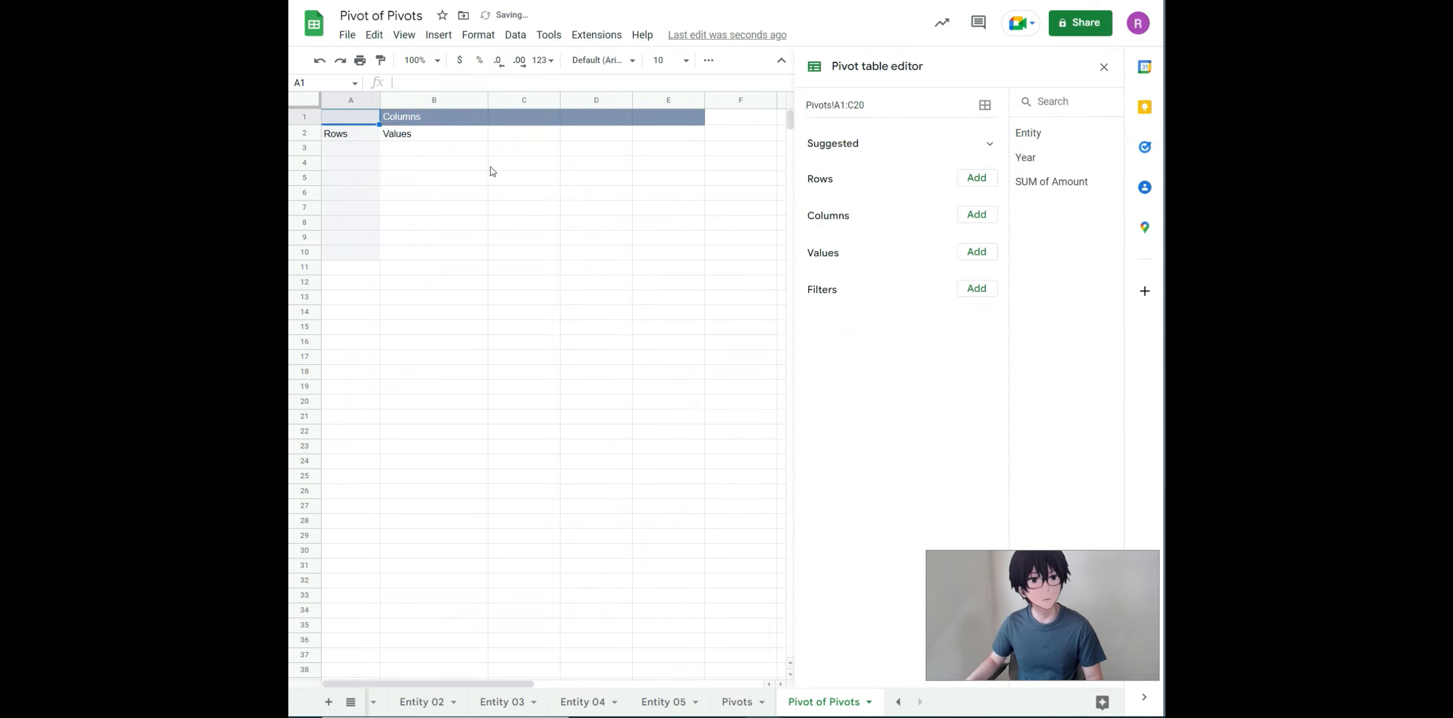
# Add Entity as rows and SUM of Amount as values, summarized by SUM, in the combined pivot table.
pyautogui.moveTo(1039, 133); pyautogui.dragTo(871, 199)
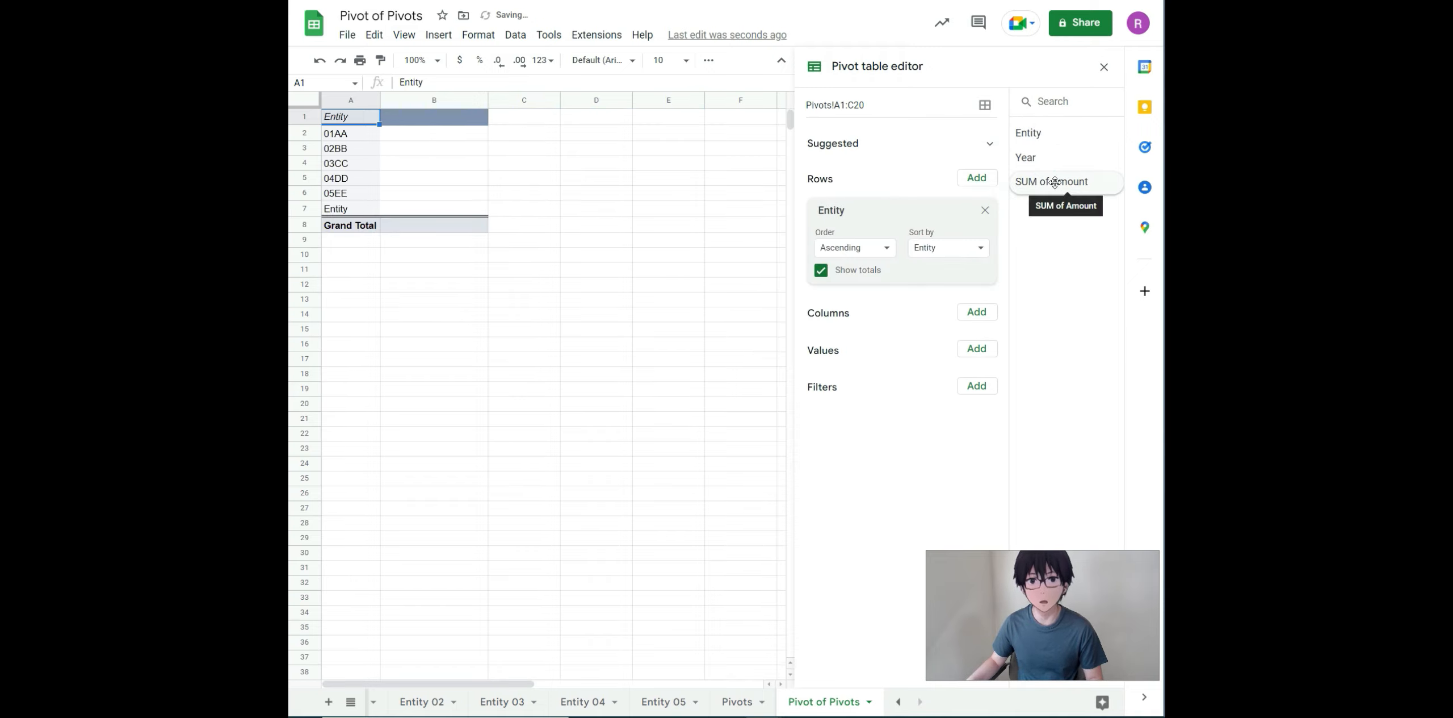
pyautogui.moveTo(1055, 182); pyautogui.dragTo(939, 377)
pyautogui.click(852, 418)
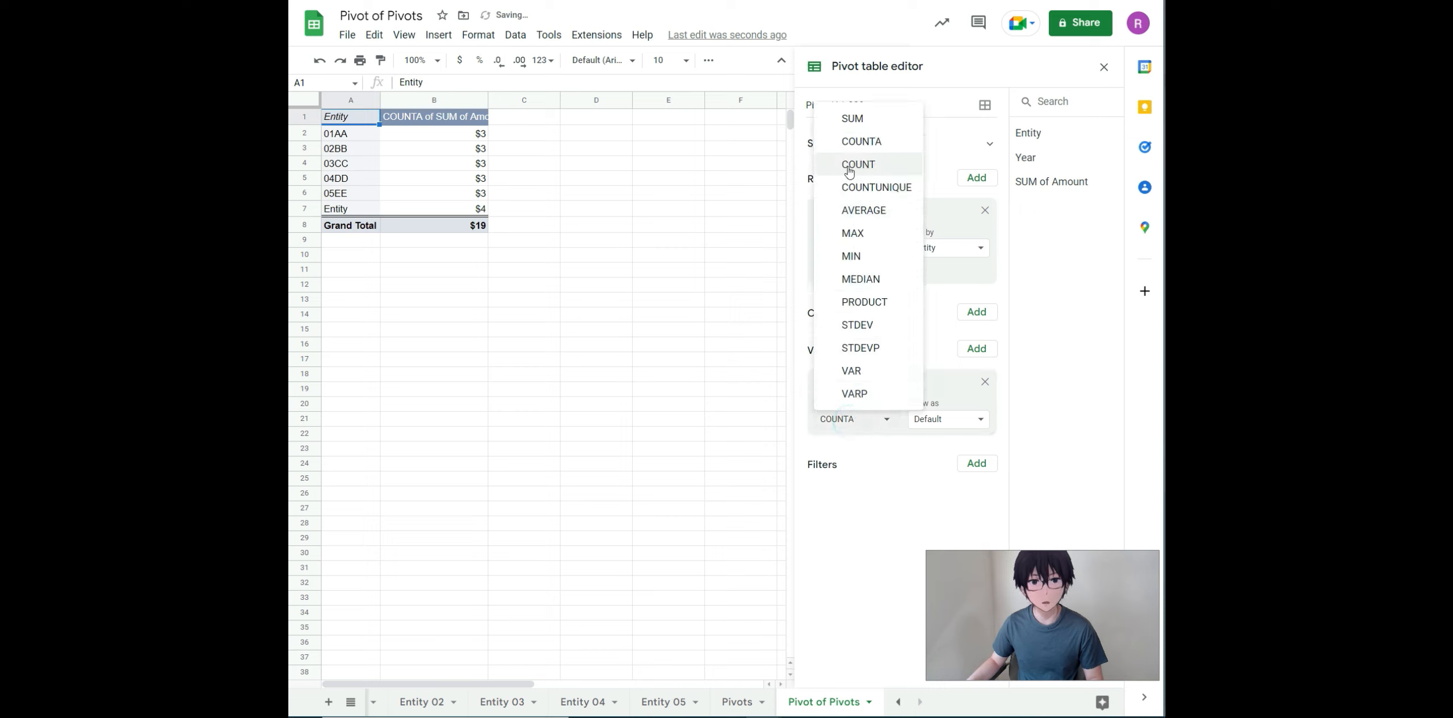
pyautogui.click(873, 122)
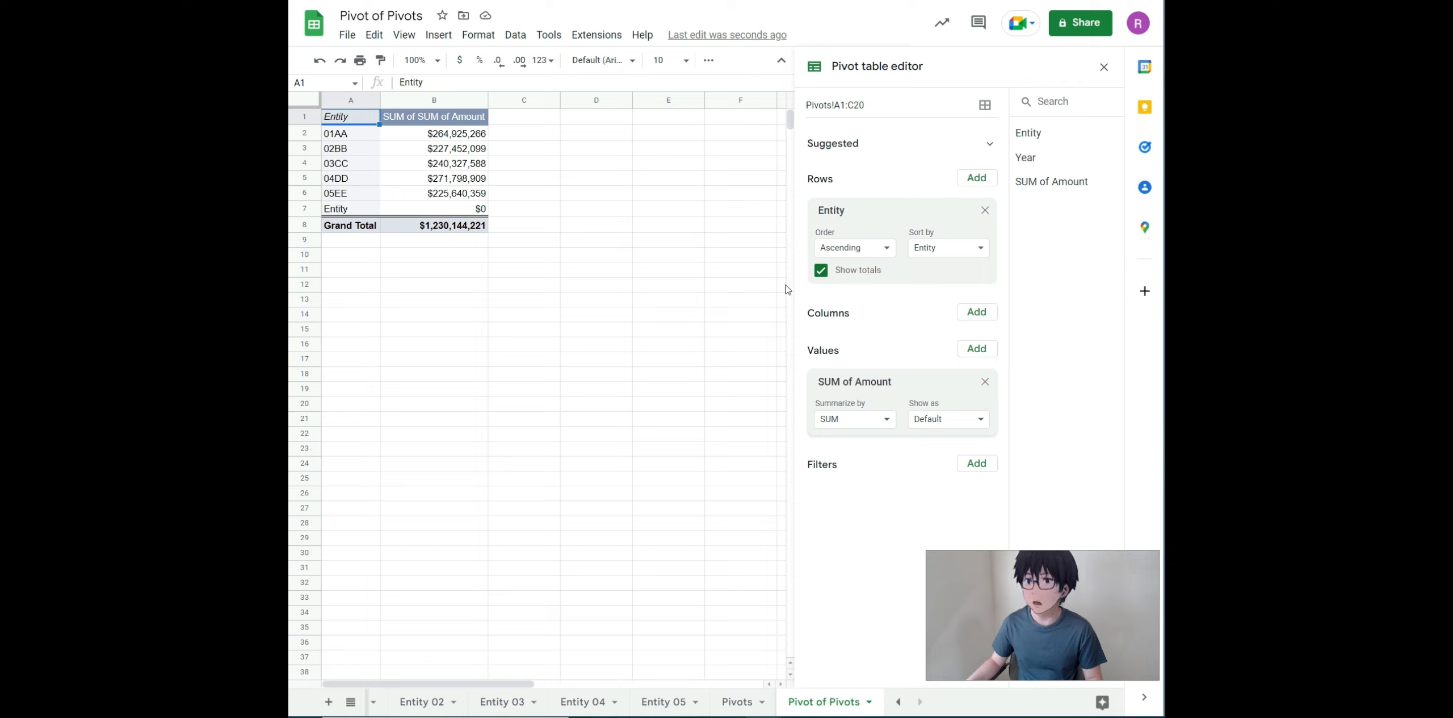
# Filter the combined pivot table by Entity to exclude the repeated header value "Entity".
pyautogui.moveTo(468, 209); pyautogui.dragTo(349, 209)
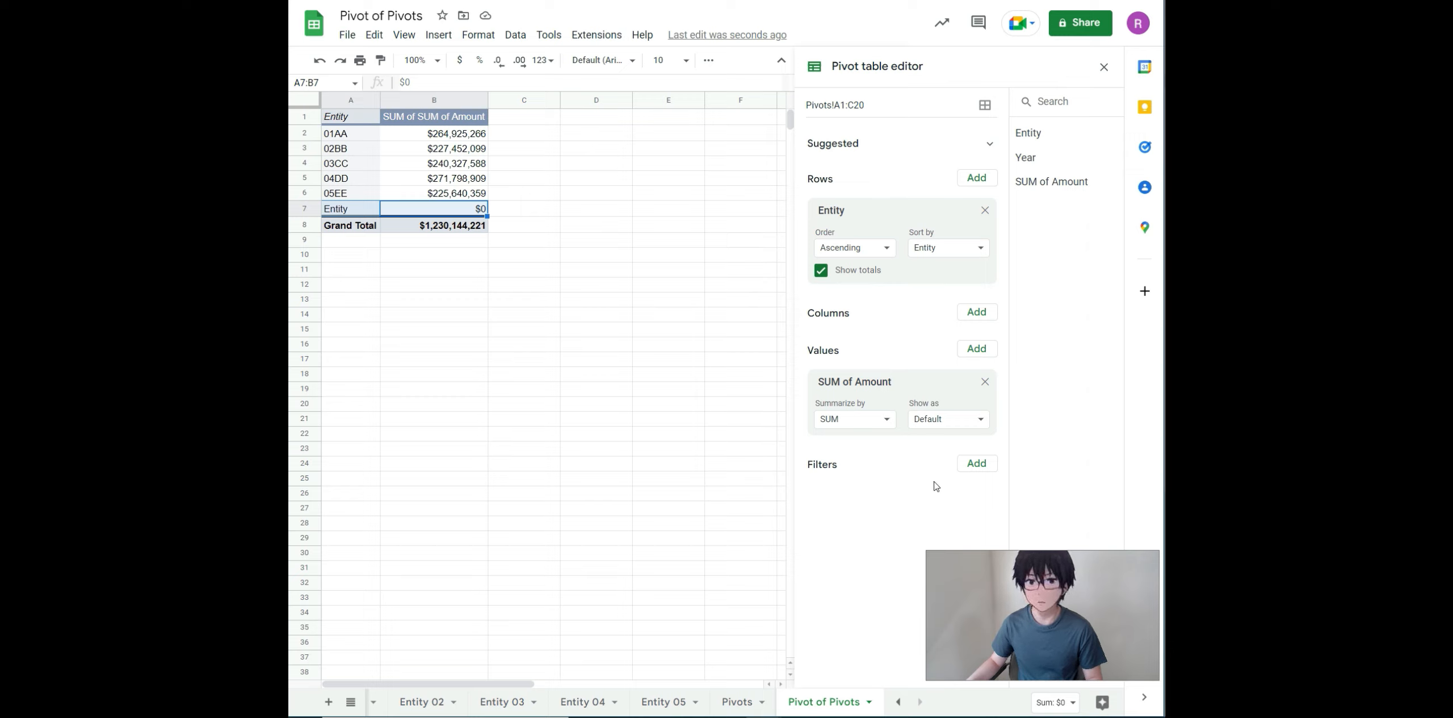
pyautogui.click(971, 468)
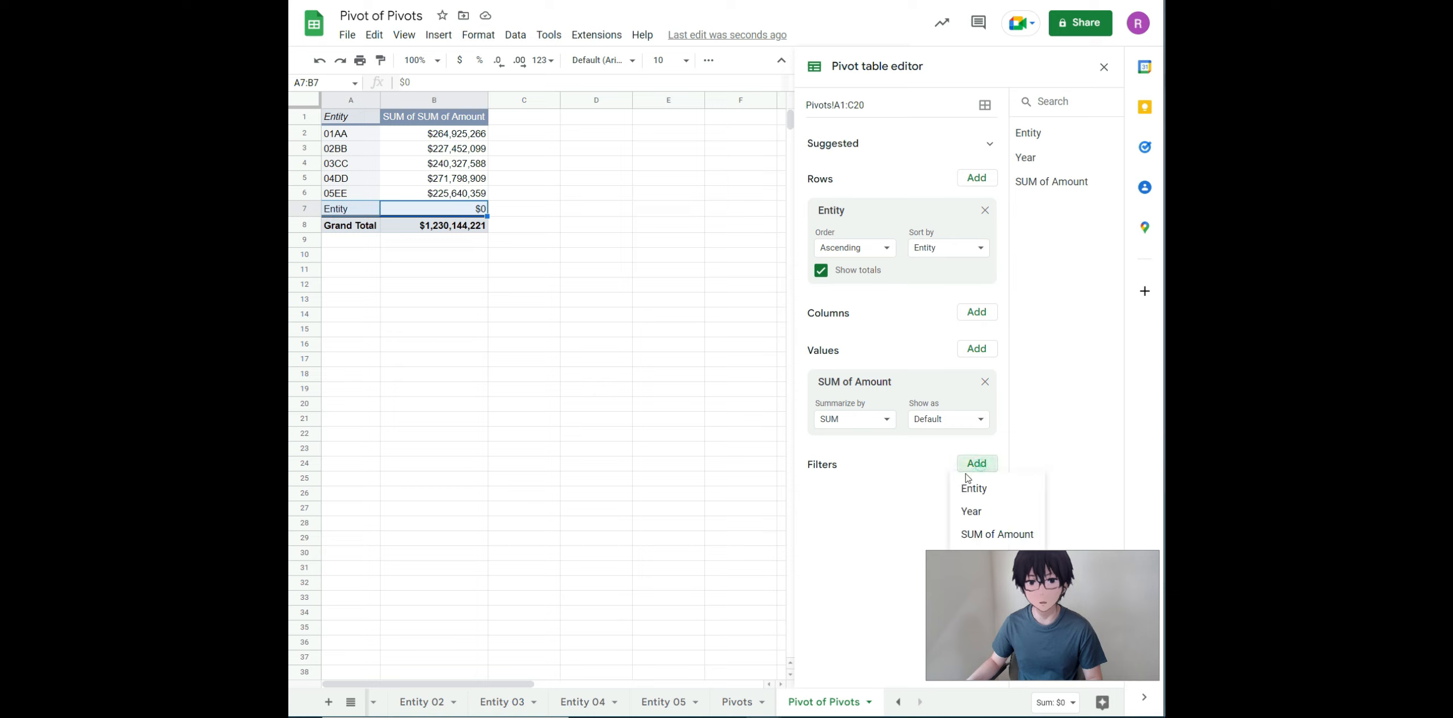
pyautogui.click(992, 500)
pyautogui.click(877, 527)
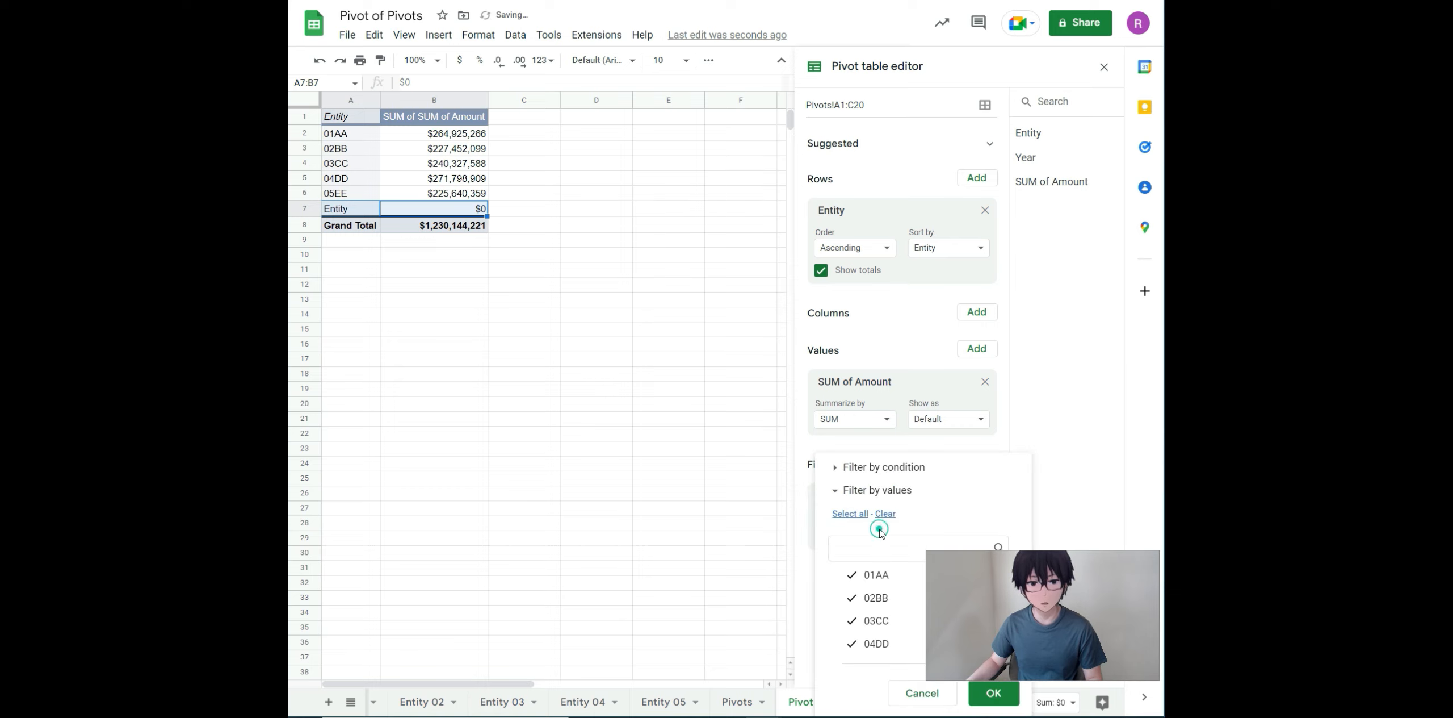
pyautogui.scroll(-2, 872, 593)
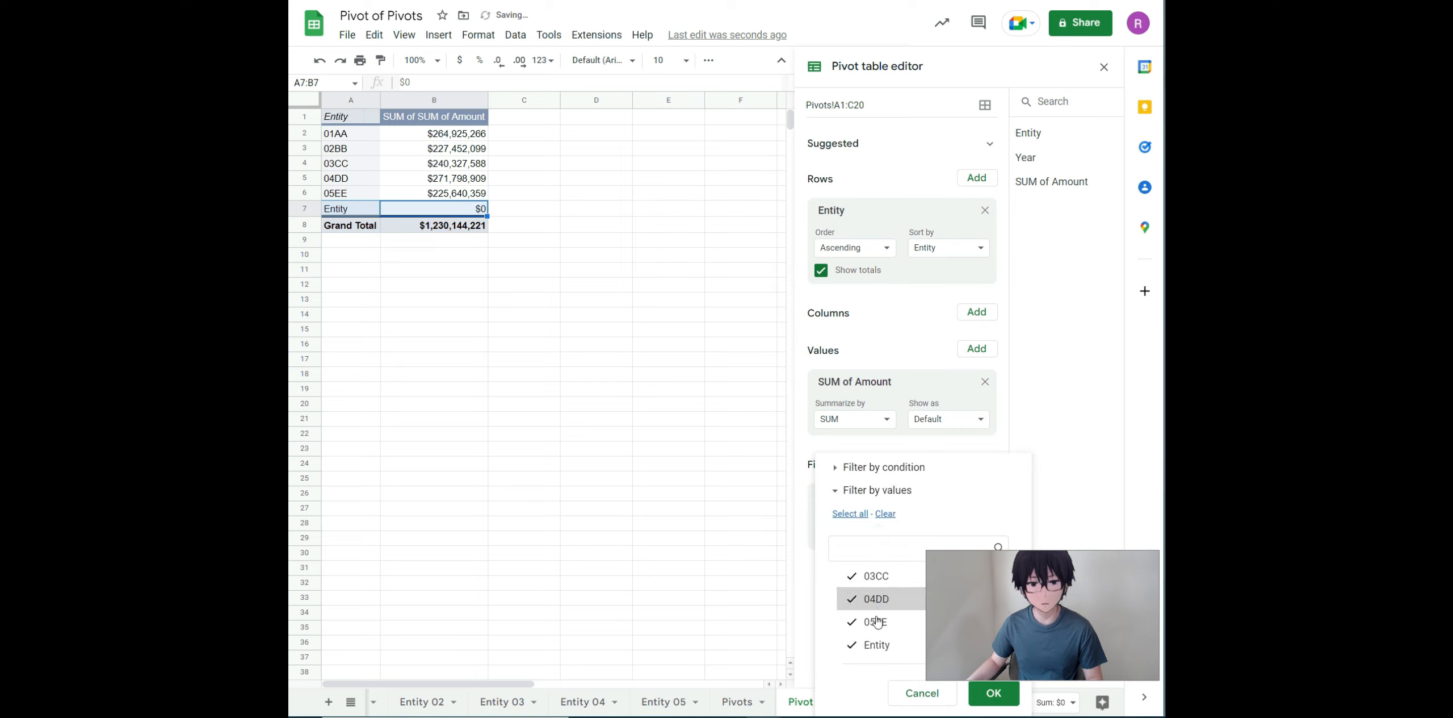
pyautogui.click(874, 645)
pyautogui.click(994, 693)
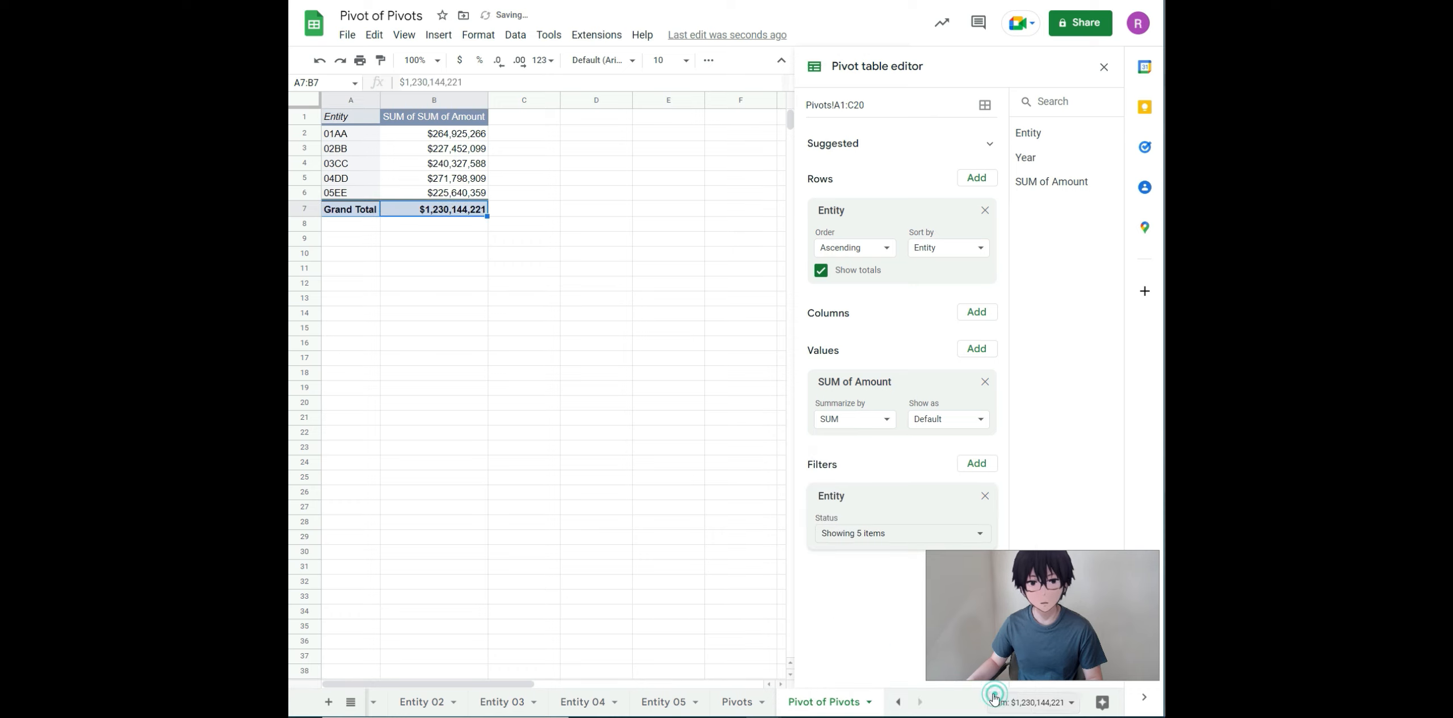
# Copy the combined pivot table to A8 and replace the copy's Entity row grouping with Year.
pyautogui.click(351, 119)
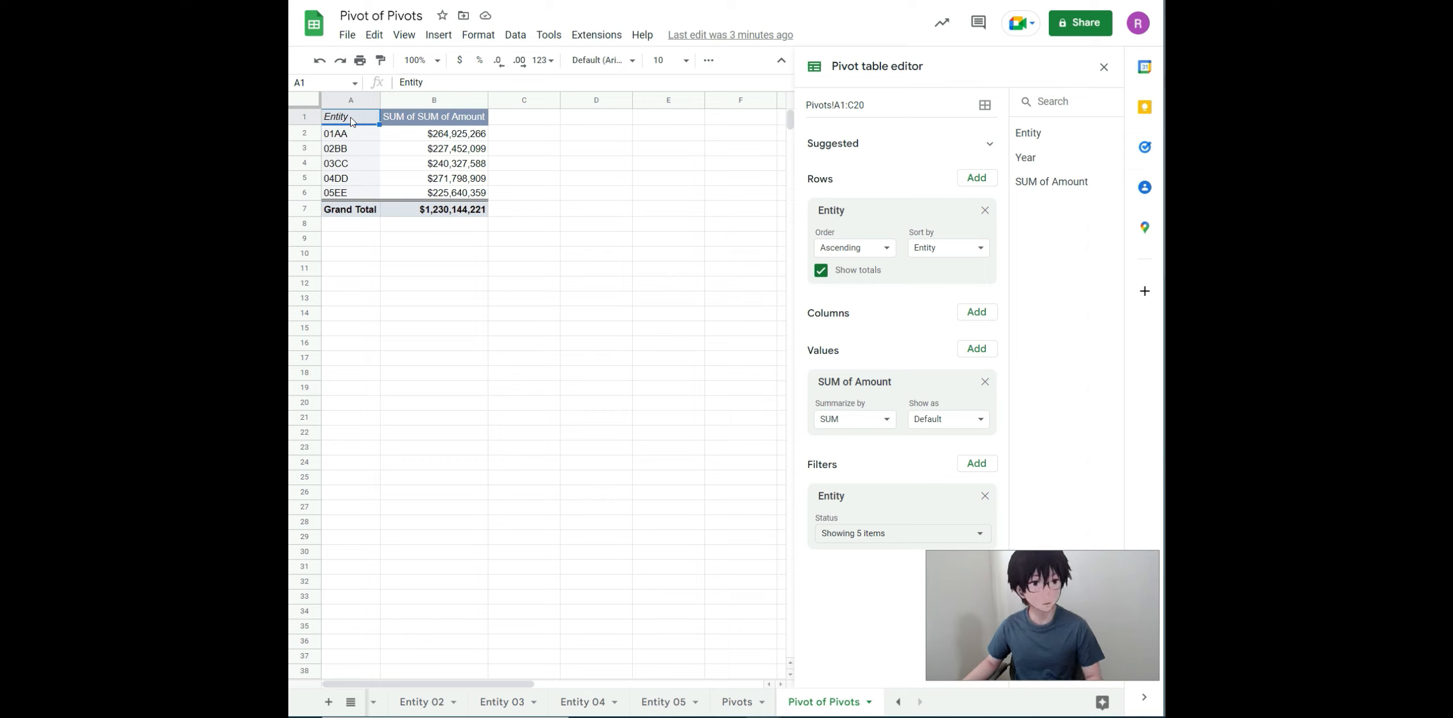
pyautogui.click(357, 225)
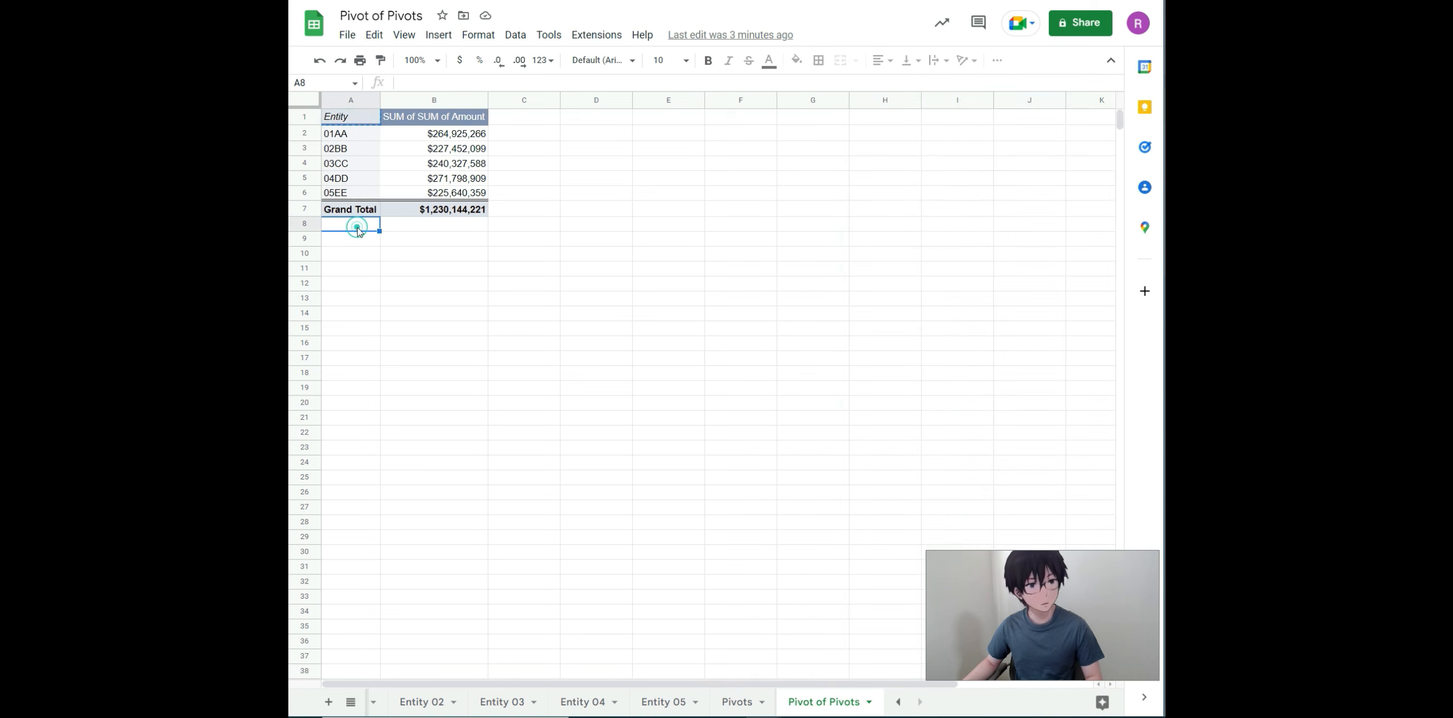
pyautogui.hotkey('ctrl', 'v')
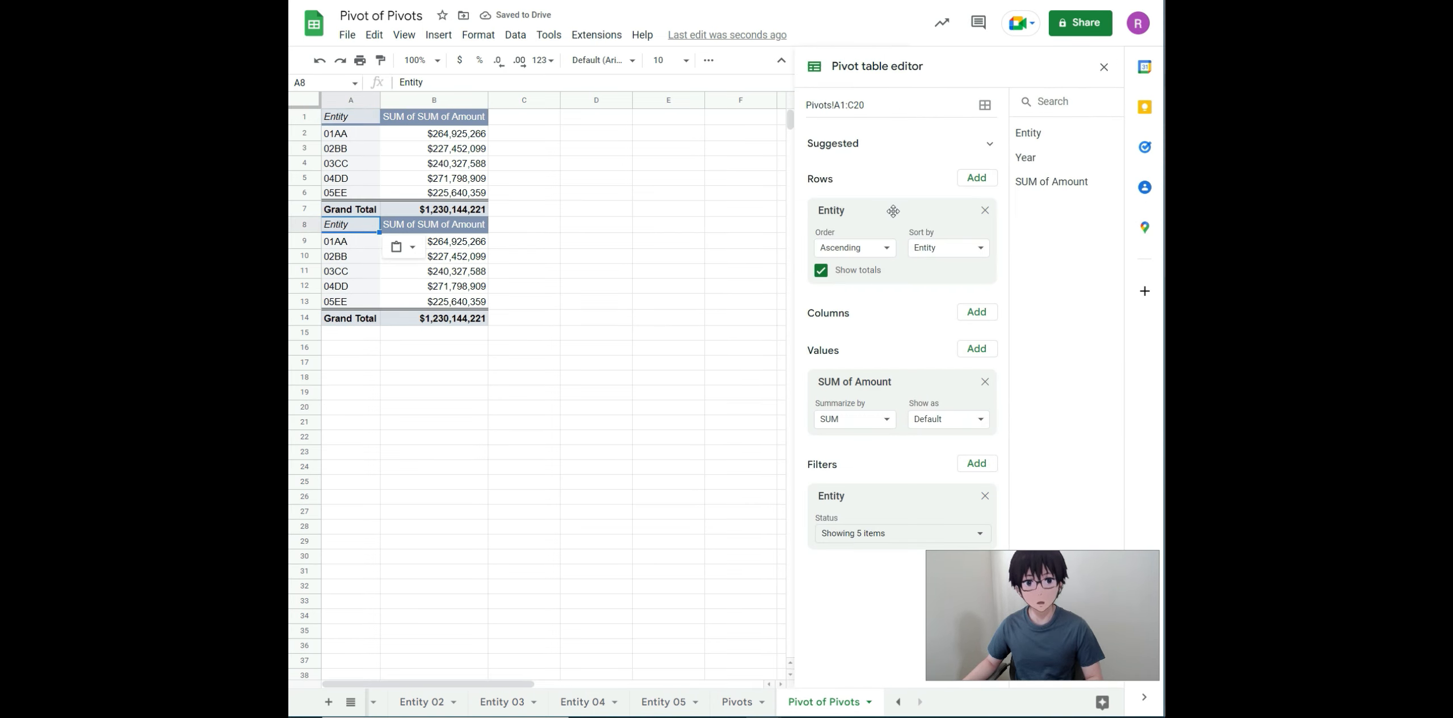
pyautogui.moveTo(1025, 158); pyautogui.dragTo(902, 227)
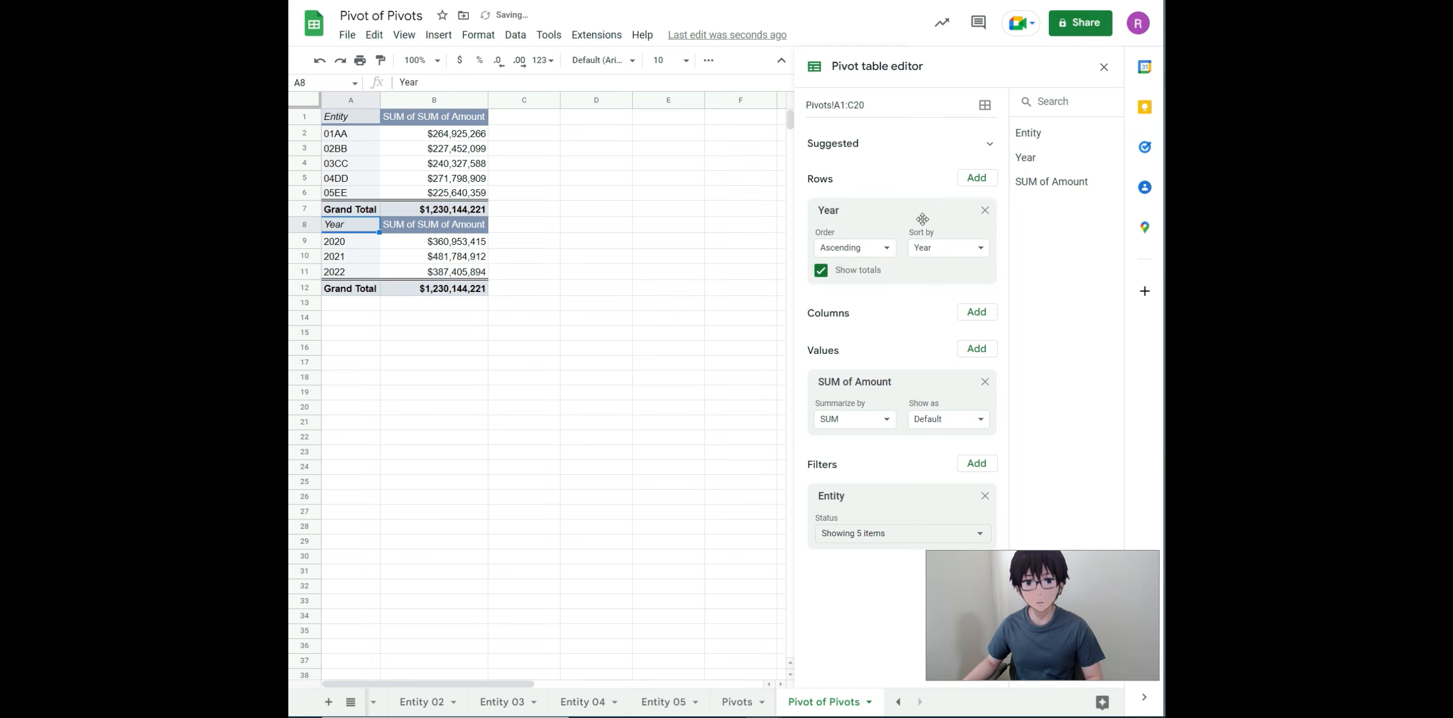